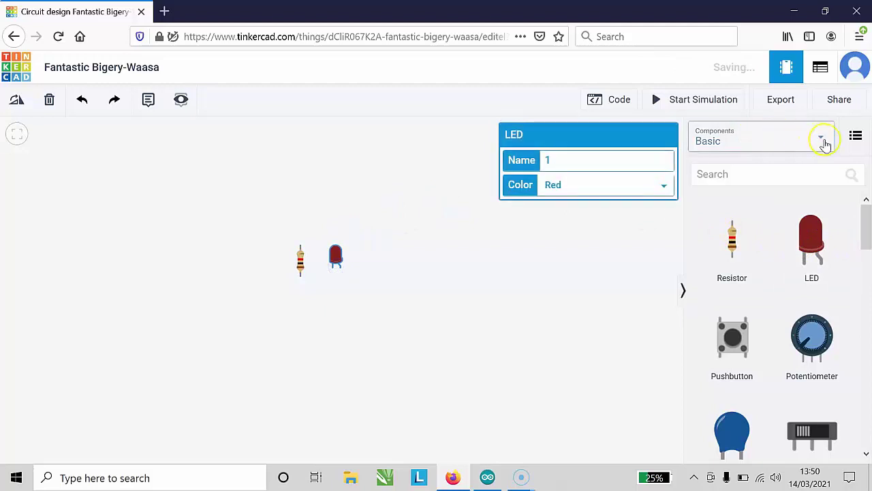
Show all components in the library and place a PIR Sensor beside the LED.
{"action": "left_click", "coordinate": [821, 139]}
{"action": "left_click", "coordinate": [758, 199]}
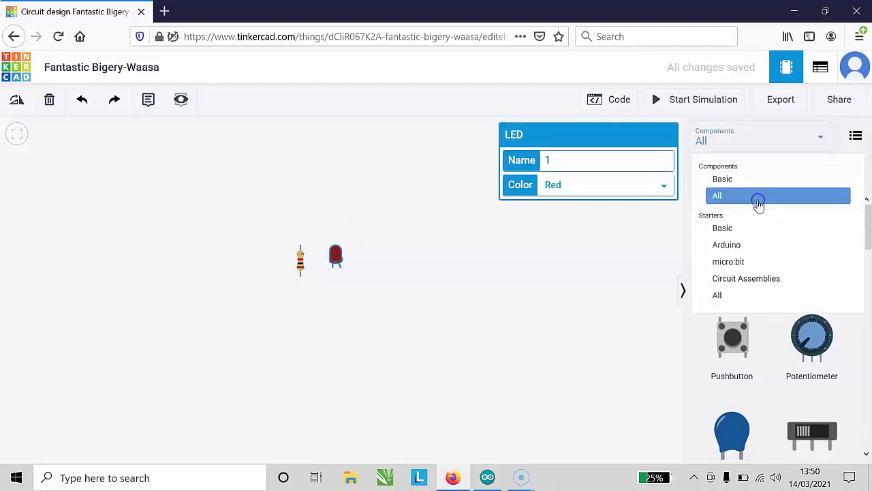
{"action": "left_click", "coordinate": [616, 259]}
{"action": "scroll", "coordinate": [777, 332], "scroll_direction": "down", "scroll_amount": 10}
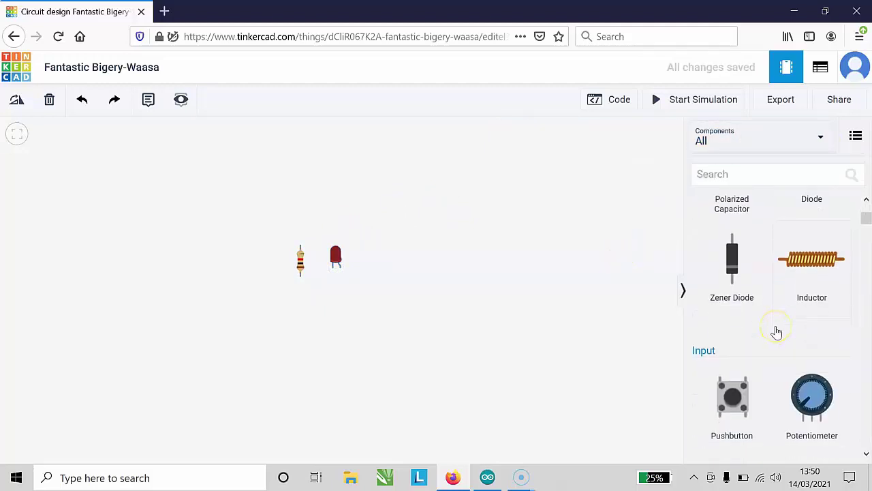
{"action": "scroll", "coordinate": [776, 332], "scroll_direction": "down", "scroll_amount": 1}
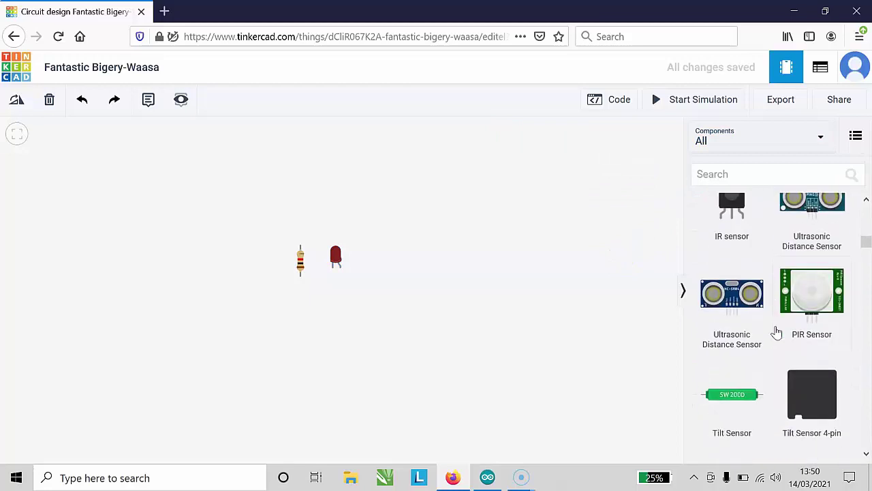
{"action": "left_click_drag", "start_coordinate": [816, 308], "coordinate": [436, 269]}
Add an Arduino Uno R3 from the microcontrollers to the workspace, below the PIR sensor.
{"action": "scroll", "coordinate": [832, 331], "scroll_direction": "down", "scroll_amount": 5}
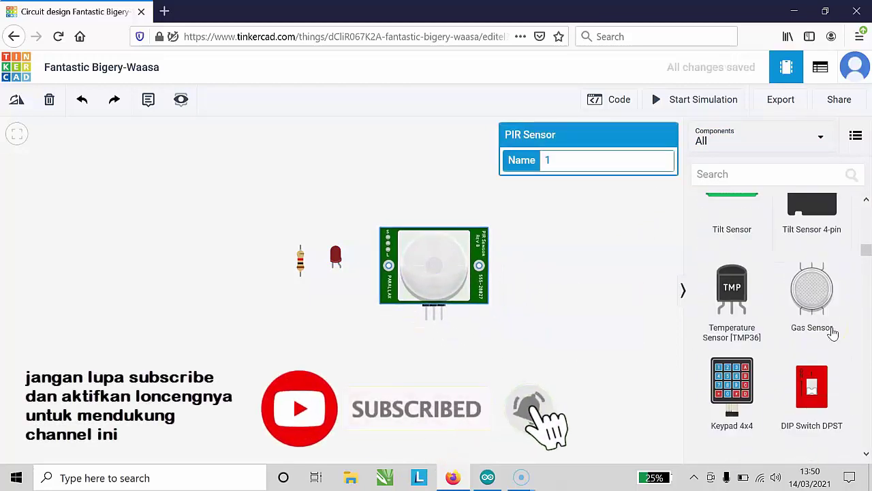
{"action": "scroll", "coordinate": [832, 332], "scroll_direction": "down", "scroll_amount": 7}
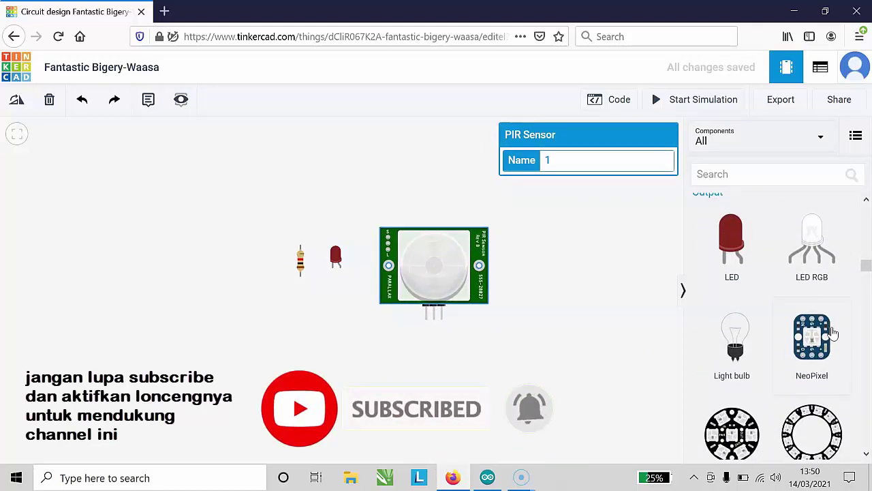
{"action": "scroll", "coordinate": [832, 331], "scroll_direction": "down", "scroll_amount": 8}
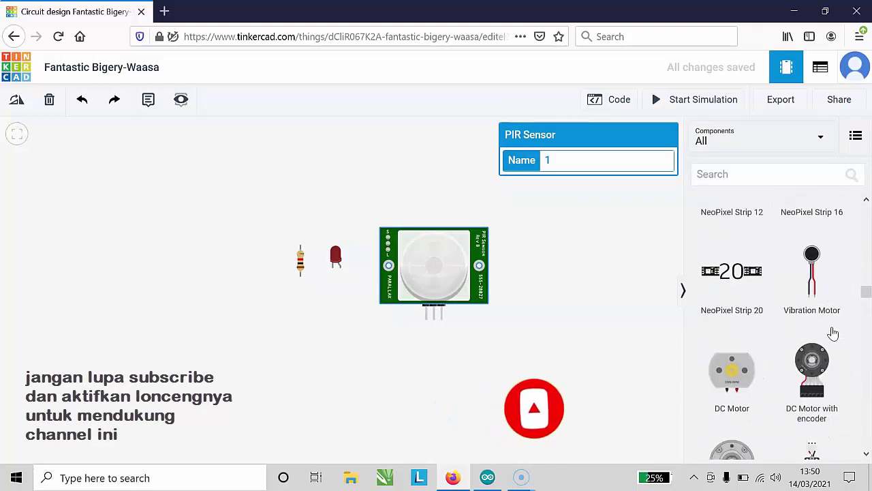
{"action": "scroll", "coordinate": [833, 331], "scroll_direction": "down", "scroll_amount": 7}
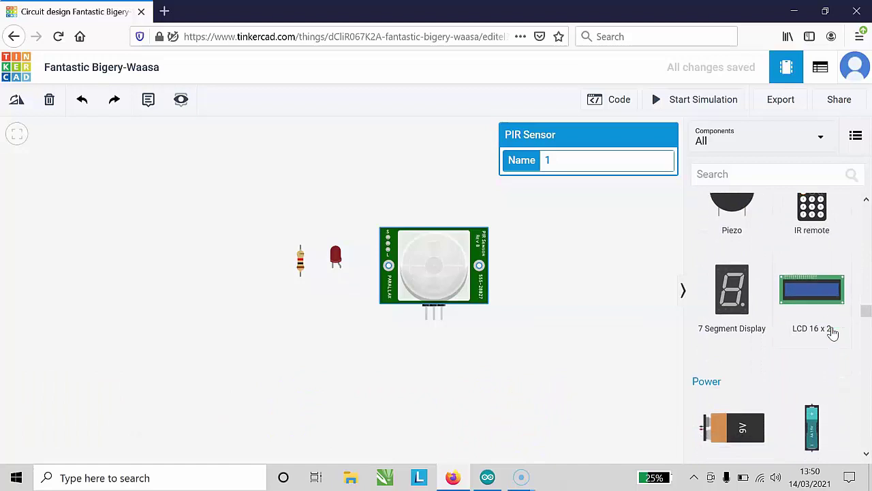
{"action": "scroll", "coordinate": [833, 332], "scroll_direction": "down", "scroll_amount": 6}
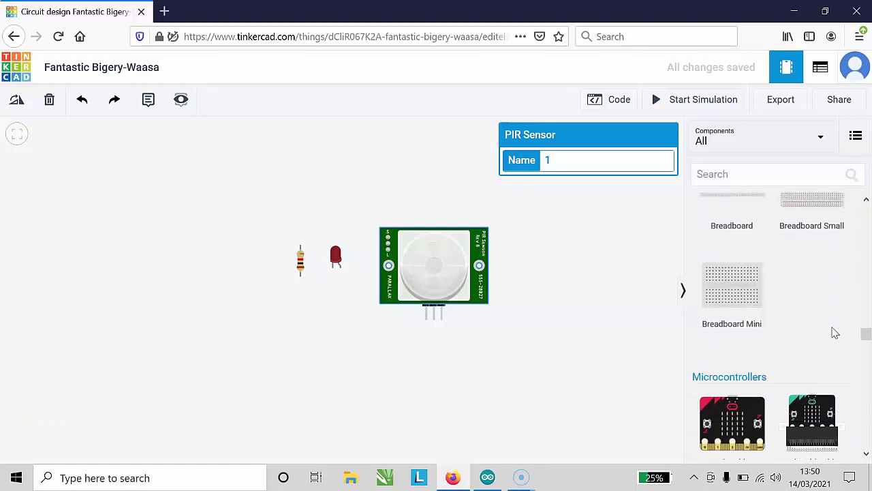
{"action": "left_click_drag", "start_coordinate": [724, 397], "coordinate": [372, 406]}
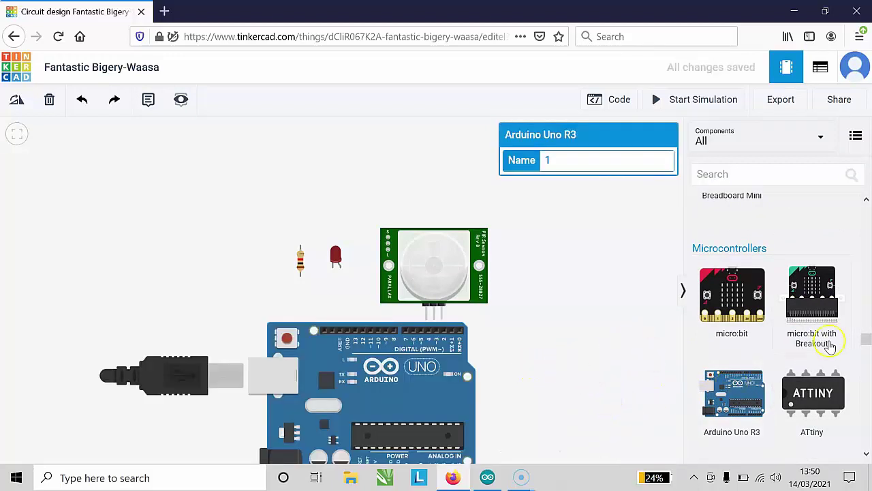
Add a Relay SPDT to the workspace, above the resistor.
{"action": "scroll", "coordinate": [830, 347], "scroll_direction": "down", "scroll_amount": 2}
{"action": "scroll", "coordinate": [830, 348], "scroll_direction": "down", "scroll_amount": 12}
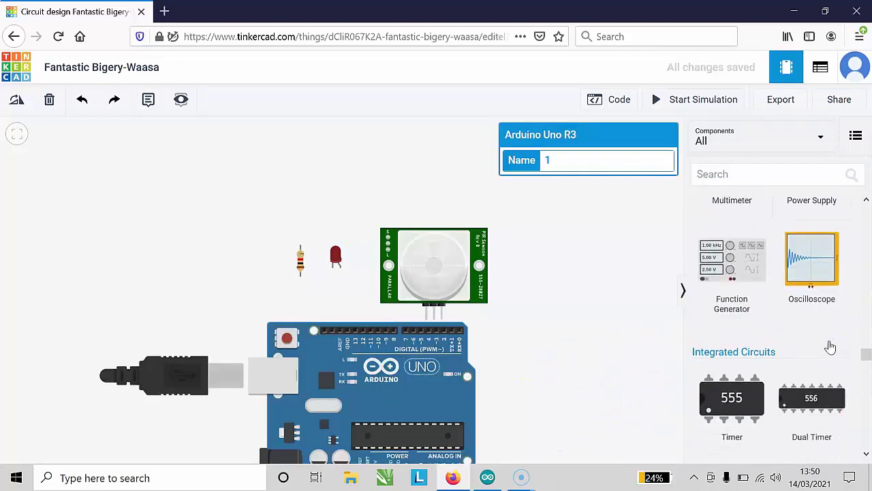
{"action": "scroll", "coordinate": [830, 348], "scroll_direction": "down", "scroll_amount": 6}
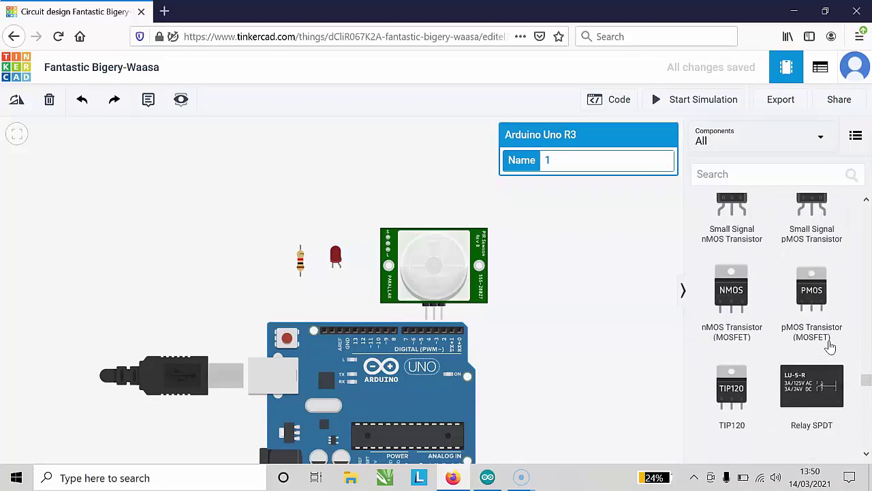
{"action": "left_click", "coordinate": [810, 291]}
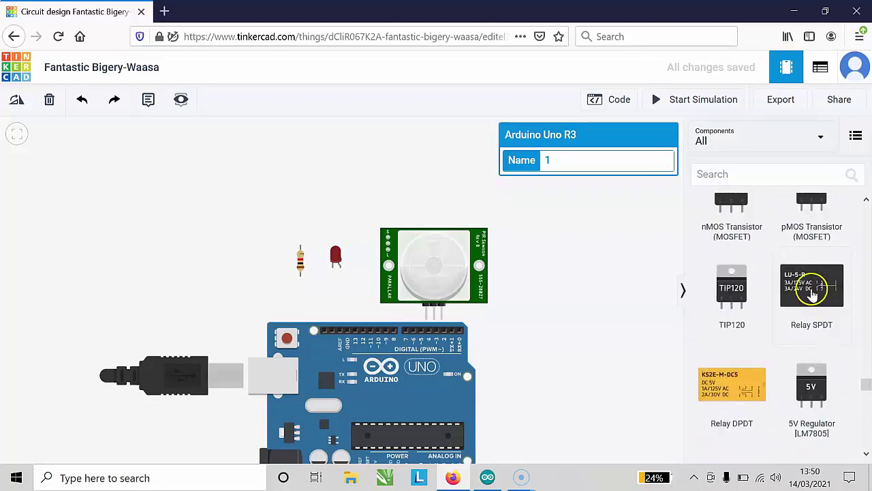
{"action": "left_click_drag", "start_coordinate": [279, 229], "coordinate": [262, 225]}
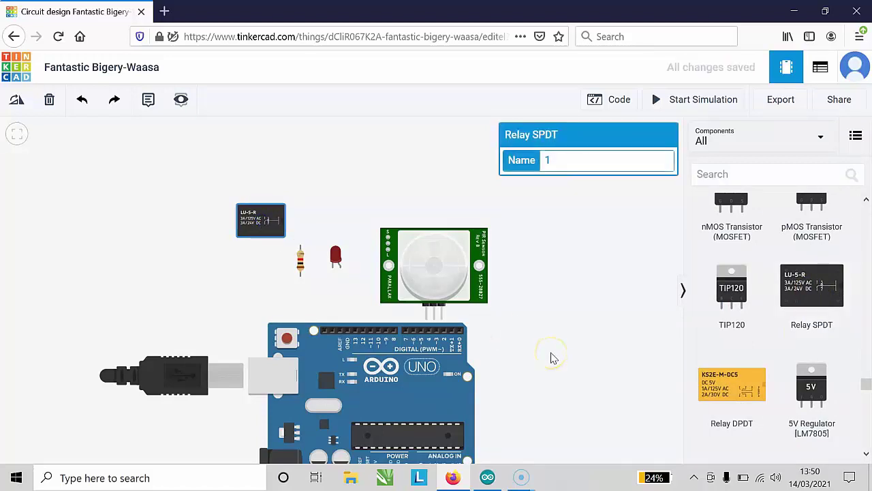
Rearrange the parts: raise the PIR sensor and LED, shift the resistor left, and put the relay at the Arduino's upper edge.
{"action": "scroll", "coordinate": [551, 355], "scroll_direction": "down", "scroll_amount": 3}
{"action": "scroll", "coordinate": [553, 358], "scroll_direction": "up", "scroll_amount": 4}
{"action": "scroll", "coordinate": [553, 358], "scroll_direction": "down", "scroll_amount": 2}
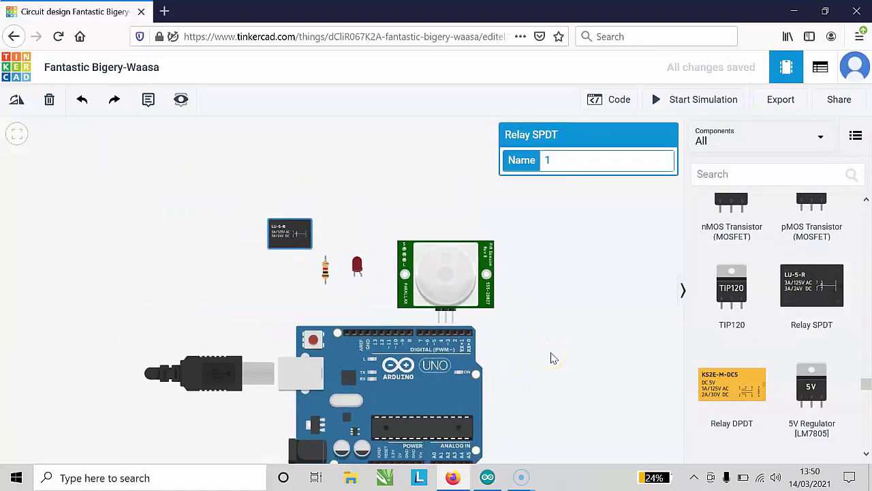
{"action": "left_click", "coordinate": [446, 297]}
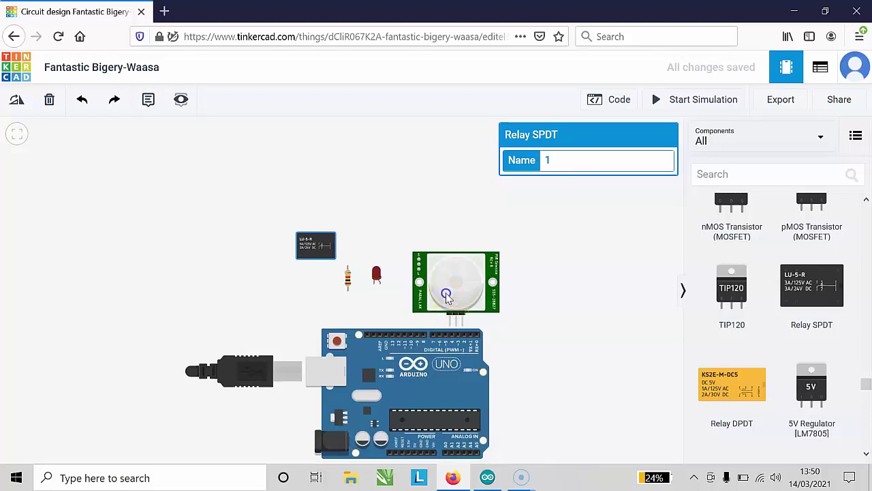
{"action": "left_click_drag", "start_coordinate": [447, 298], "coordinate": [424, 260]}
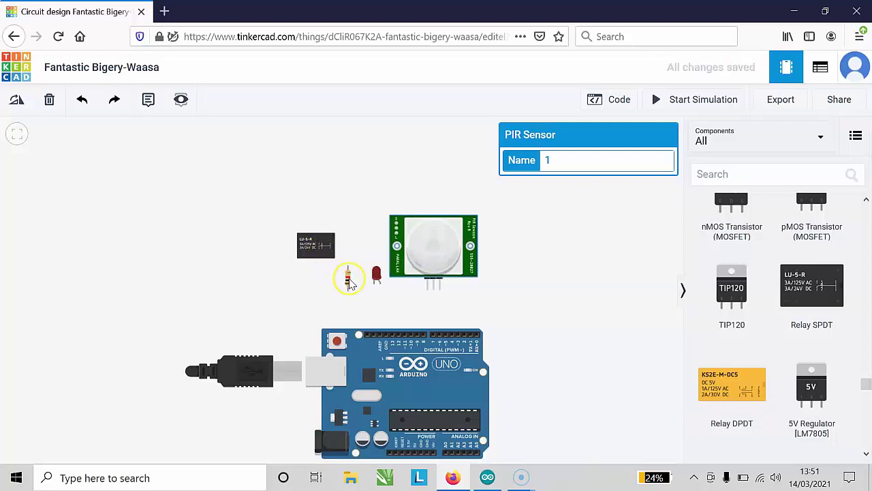
{"action": "left_click_drag", "start_coordinate": [346, 278], "coordinate": [267, 273]}
{"action": "left_click_drag", "start_coordinate": [310, 247], "coordinate": [371, 331]}
{"action": "left_click_drag", "start_coordinate": [376, 274], "coordinate": [336, 195]}
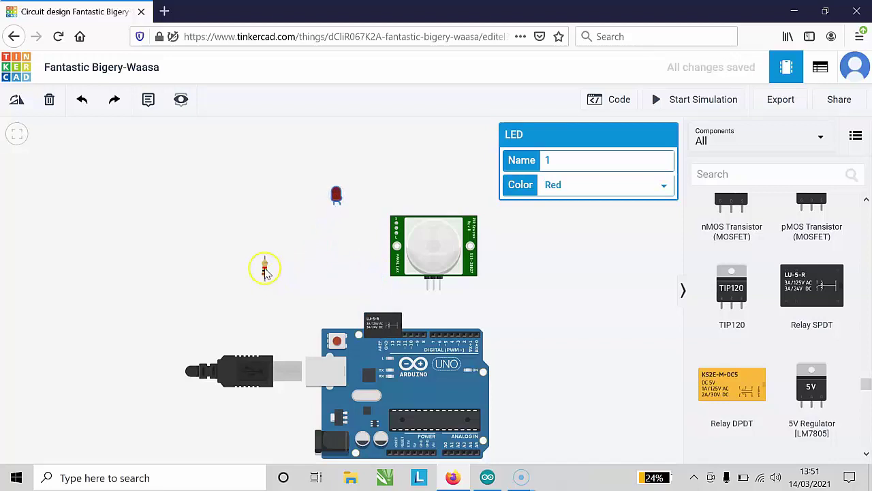
Attach the resistor vertically beneath the LED, with its upper end on the LED's left leg.
{"action": "left_click_drag", "start_coordinate": [265, 267], "coordinate": [332, 220]}
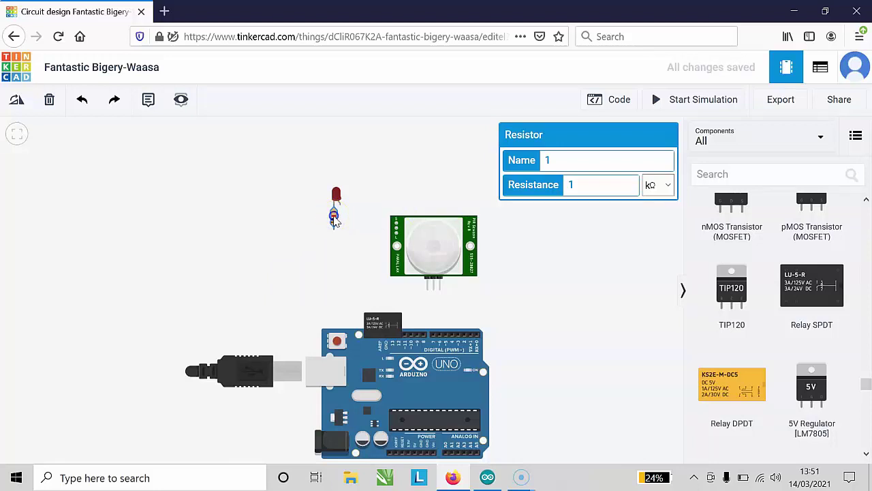
{"action": "left_click_drag", "start_coordinate": [334, 220], "coordinate": [354, 223]}
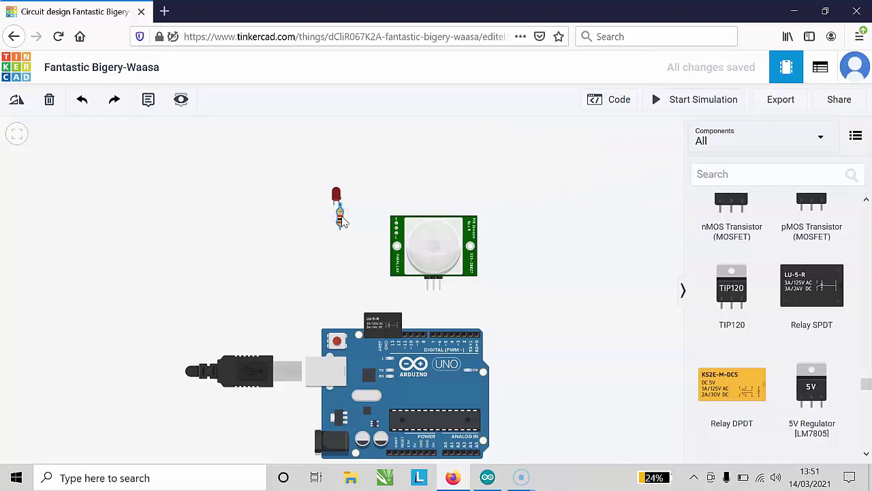
{"action": "left_click_drag", "start_coordinate": [342, 217], "coordinate": [343, 217]}
{"action": "left_click_drag", "start_coordinate": [332, 217], "coordinate": [333, 217]}
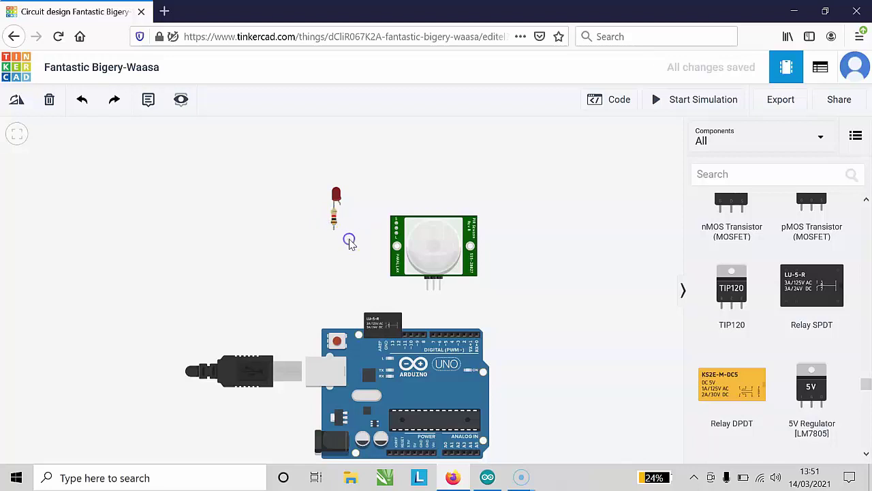
Set the resistor's resistance to 330 Ω.
{"action": "left_click", "coordinate": [333, 222]}
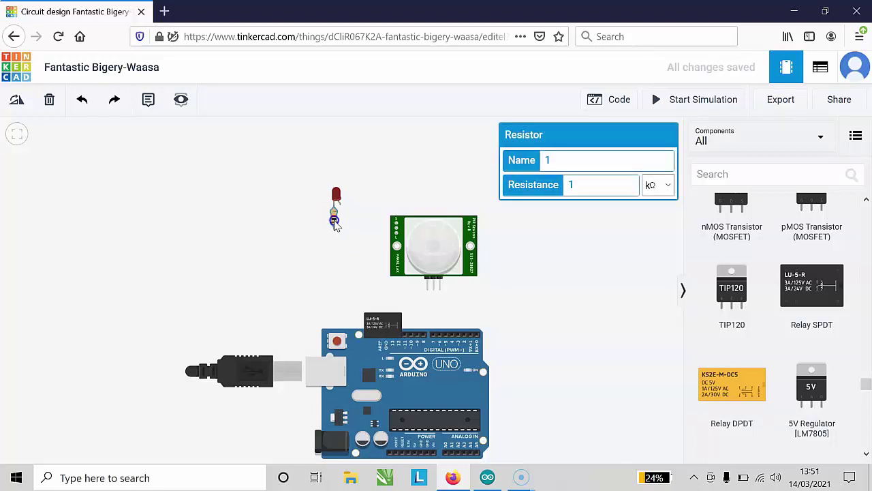
{"action": "left_click", "coordinate": [654, 186]}
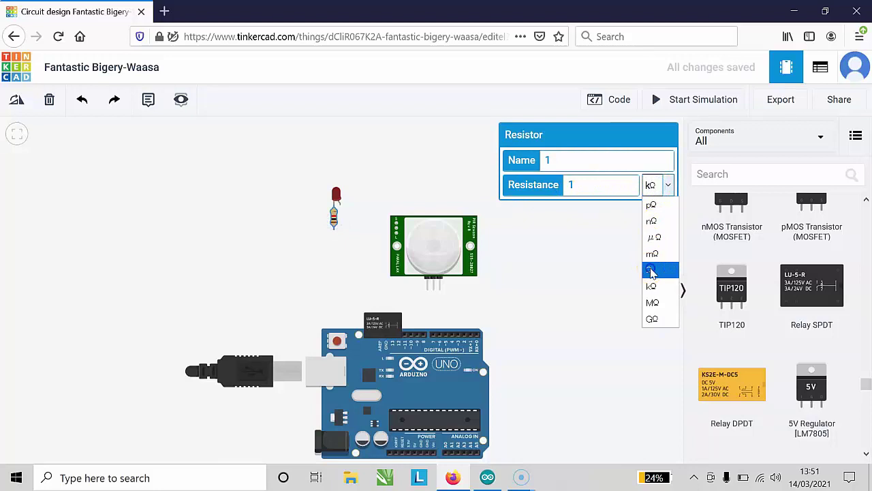
{"action": "left_click", "coordinate": [651, 271]}
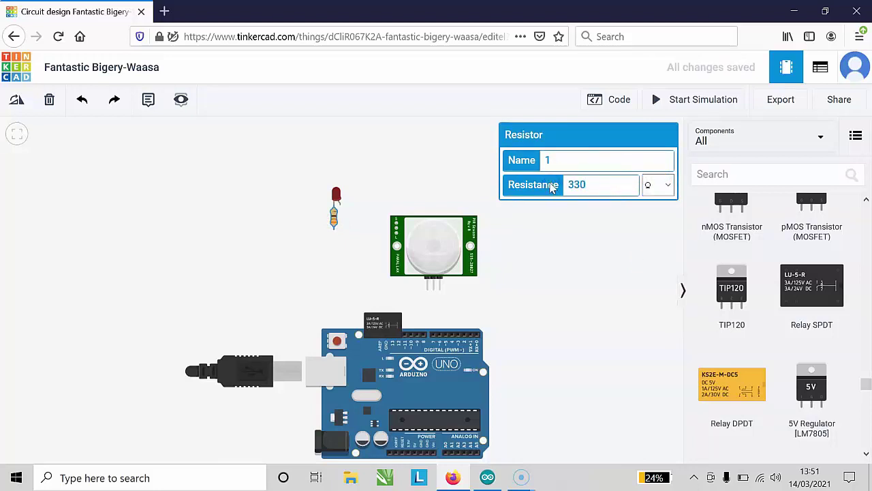
{"action": "left_click", "coordinate": [368, 197]}
Move the relay between the LED and the Arduino, and wire the LED's right leg to relay Terminal 7.
{"action": "left_click", "coordinate": [384, 323]}
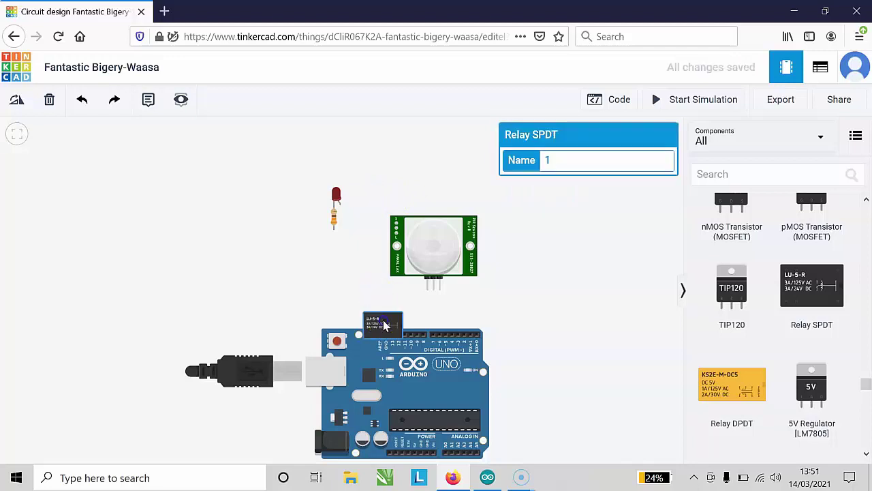
{"action": "left_click_drag", "start_coordinate": [383, 324], "coordinate": [368, 277]}
{"action": "left_click", "coordinate": [341, 211]}
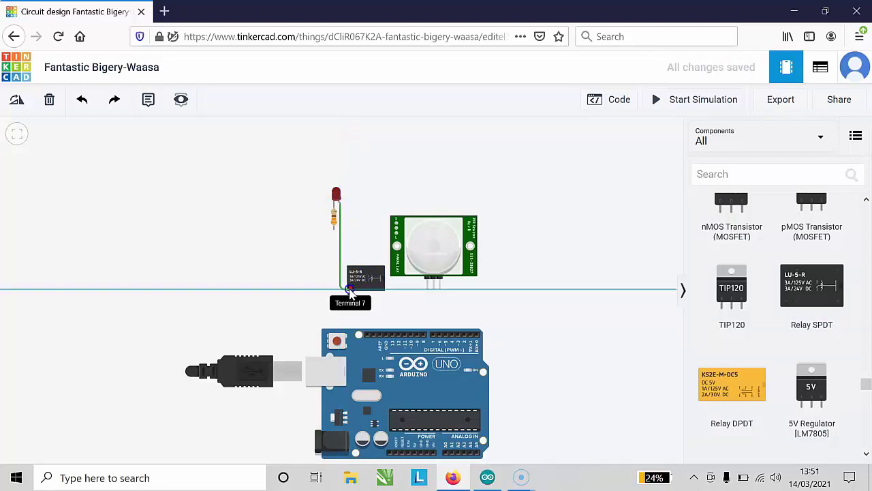
{"action": "left_click", "coordinate": [349, 290]}
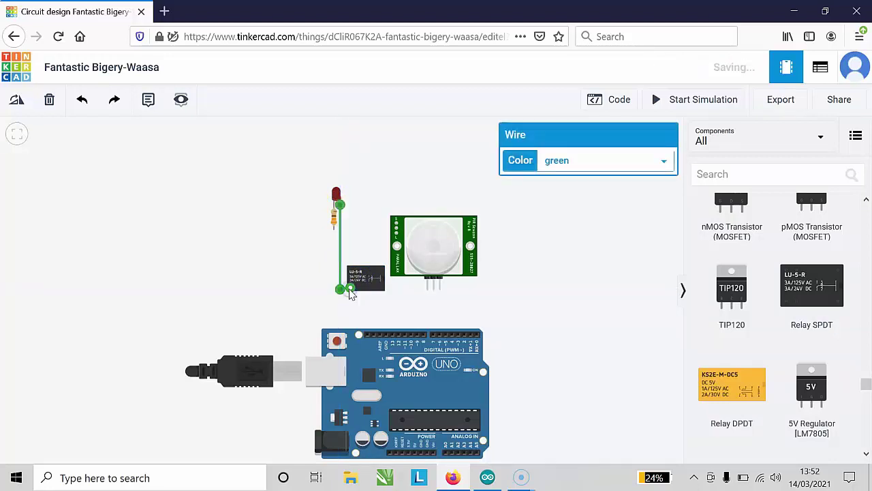
{"action": "left_click", "coordinate": [326, 288]}
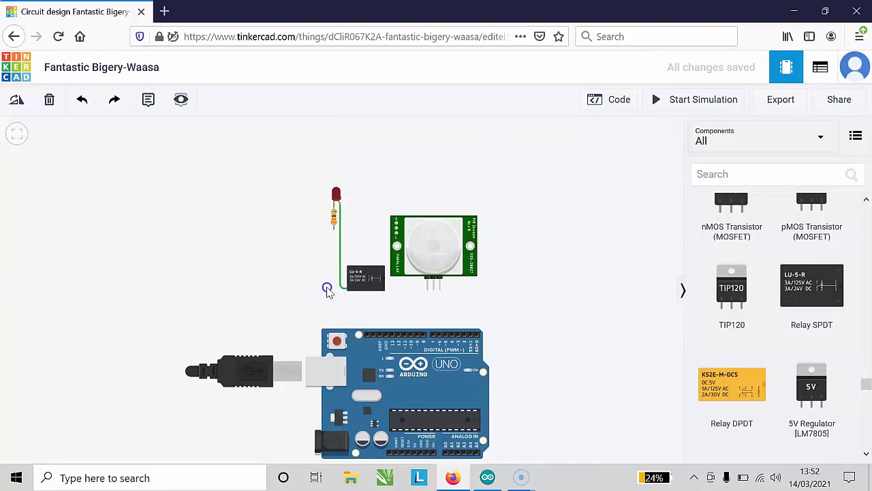
Run a bent wire from the relay's lower-right terminal to digital pin 9 on the Arduino.
{"action": "left_click", "coordinate": [383, 289]}
{"action": "left_click", "coordinate": [383, 321]}
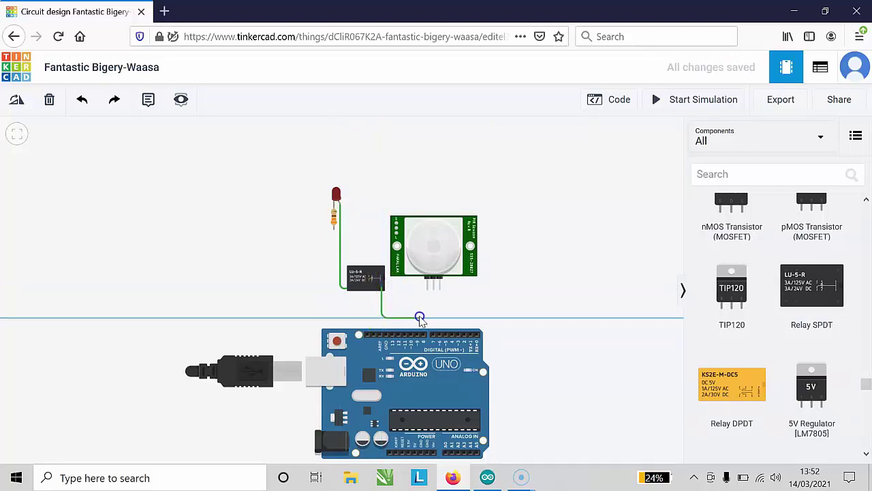
{"action": "left_click", "coordinate": [417, 317]}
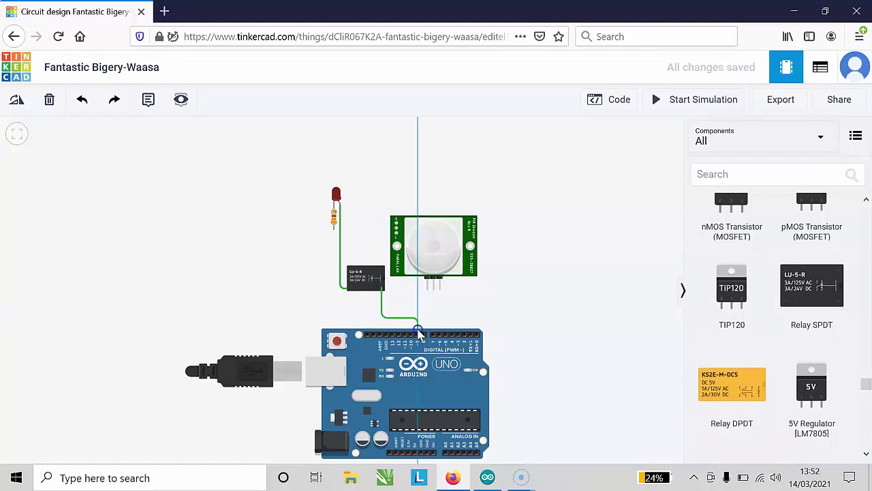
{"action": "left_click", "coordinate": [417, 336]}
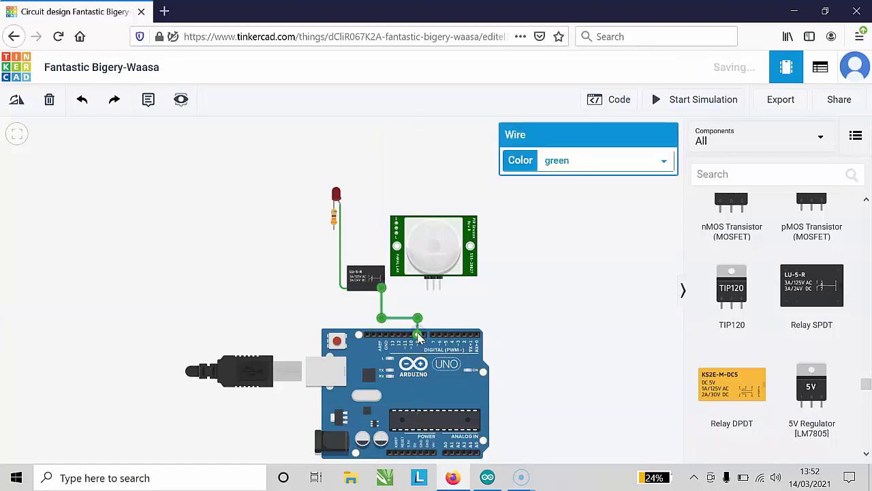
{"action": "left_click", "coordinate": [503, 310]}
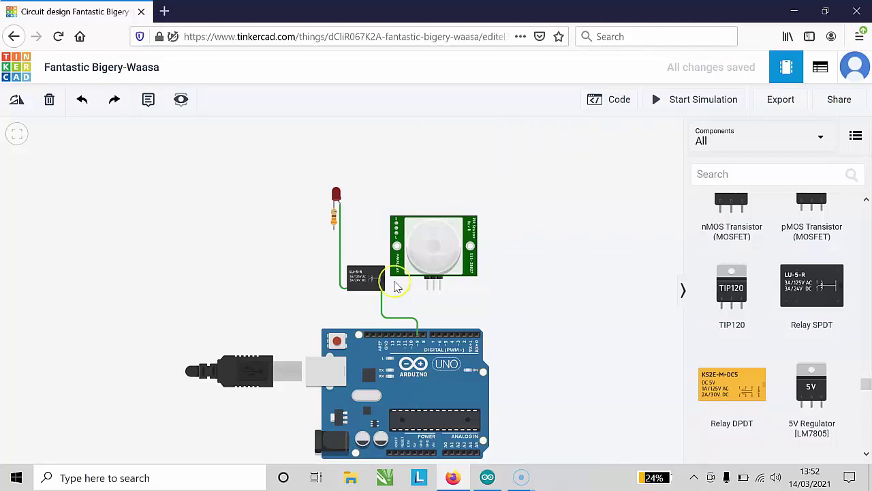
Wire the resistor's lower end to the GND pin on the Arduino's digital header, routing it just above the board.
{"action": "left_click", "coordinate": [333, 232]}
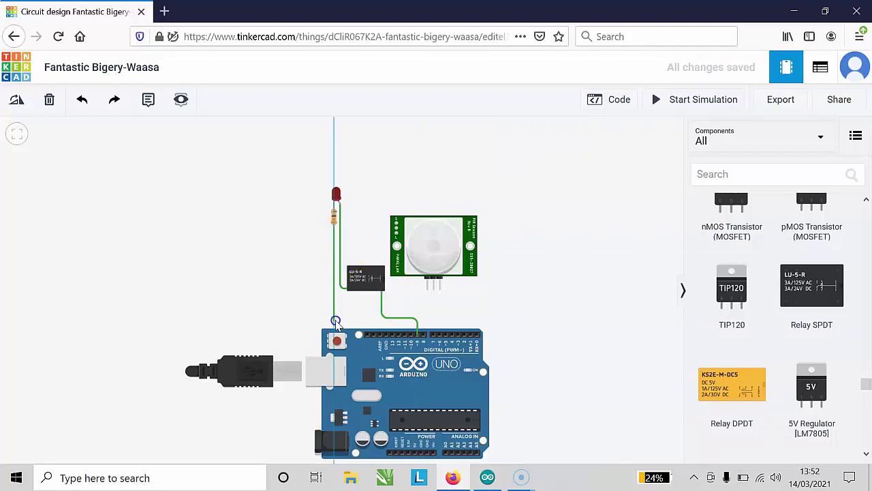
{"action": "left_click", "coordinate": [335, 320]}
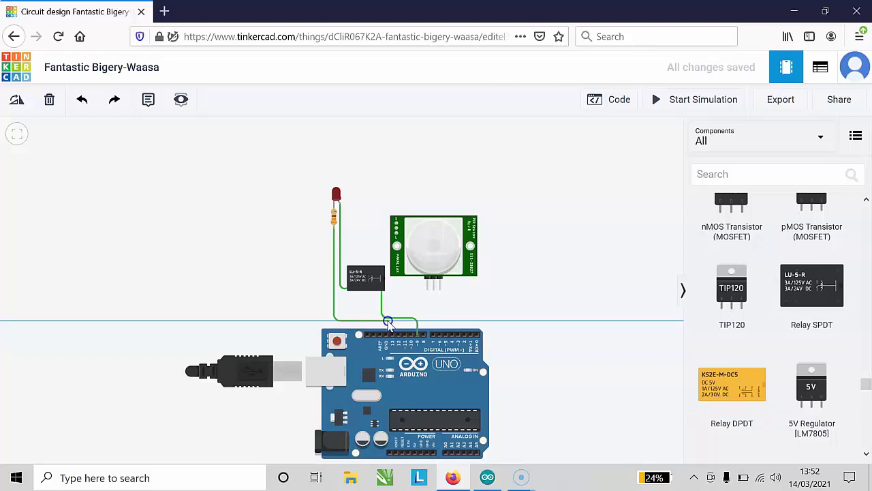
{"action": "left_click", "coordinate": [385, 322]}
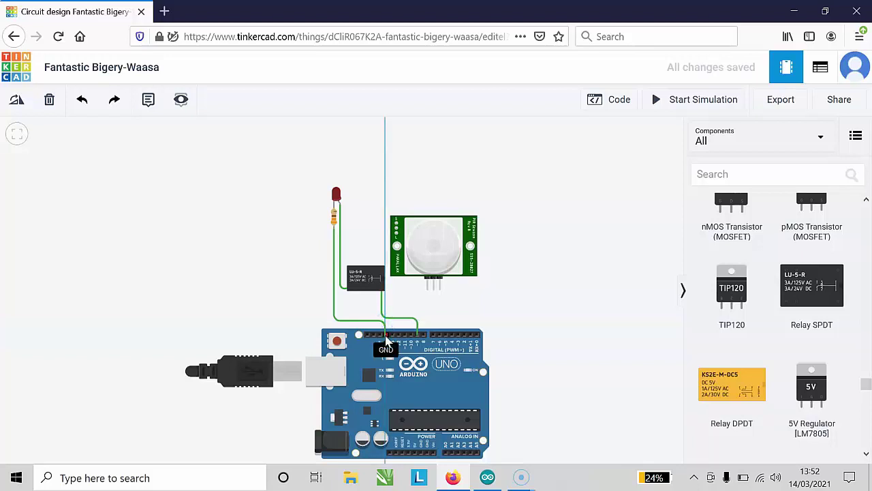
{"action": "left_click", "coordinate": [385, 338]}
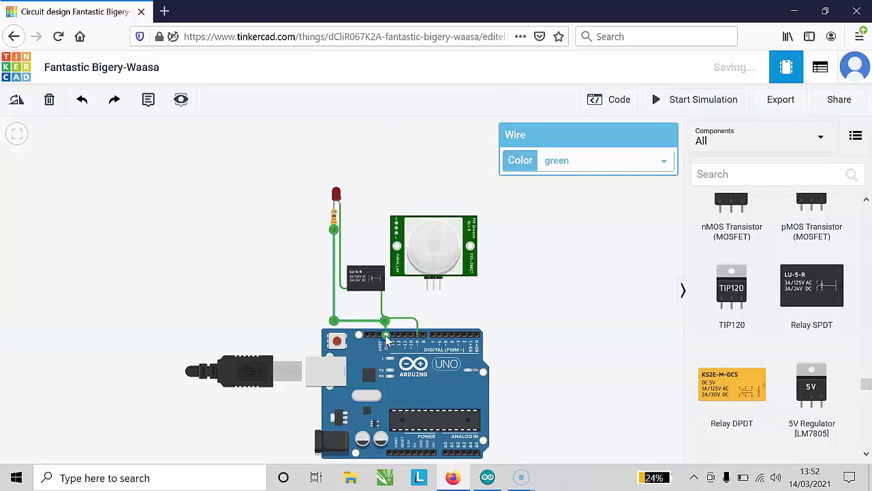
Colour the resistor's ground wire black, and wire the PIR sensor's Signal pin to digital pin 8 on the Arduino.
{"action": "left_click", "coordinate": [552, 159]}
{"action": "left_click", "coordinate": [547, 180]}
{"action": "left_click", "coordinate": [546, 181]}
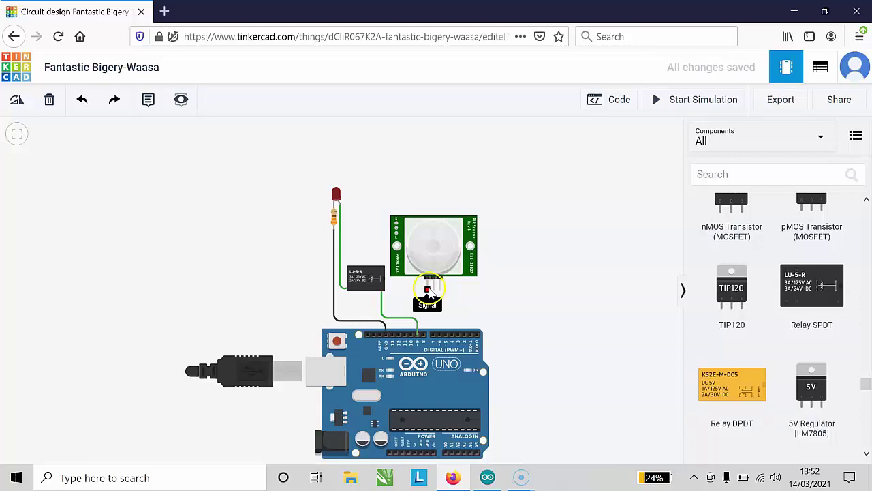
{"action": "left_click", "coordinate": [428, 295]}
{"action": "left_click", "coordinate": [424, 335]}
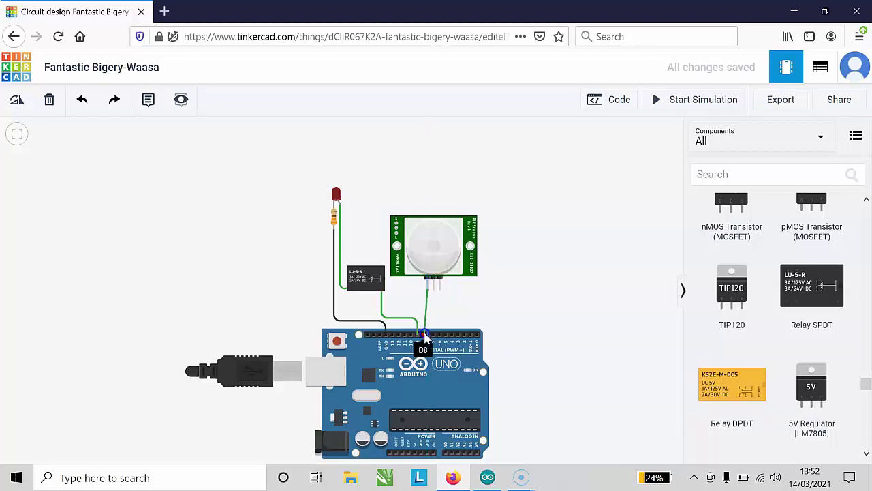
Wire the PIR sensor's middle pin around the Arduino's right side to the 5V pin and colour the wire red.
{"action": "left_click", "coordinate": [436, 293]}
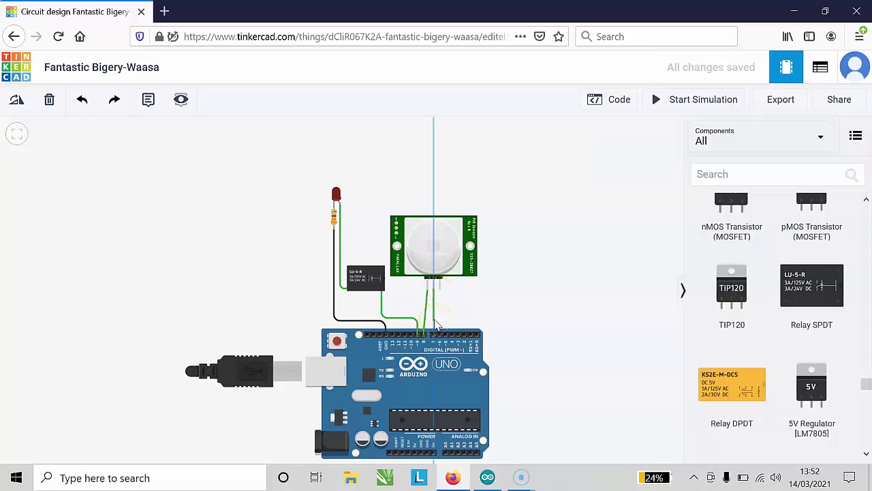
{"action": "left_click", "coordinate": [496, 320]}
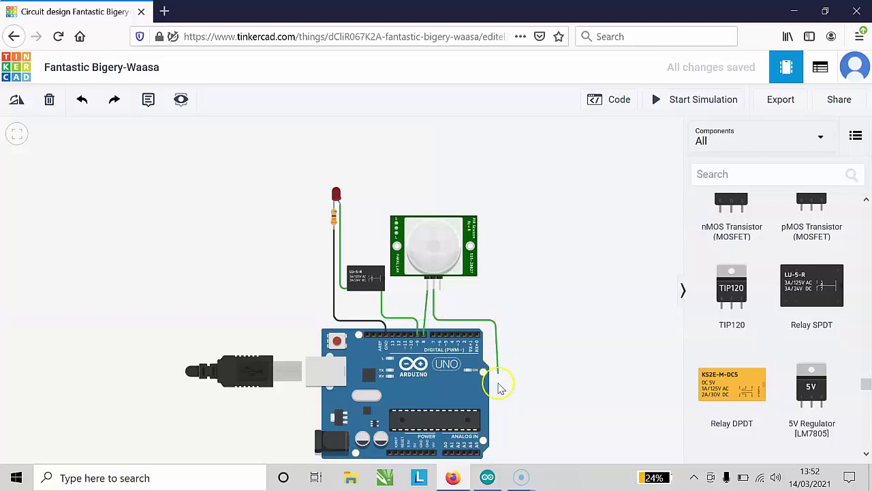
{"action": "left_click", "coordinate": [497, 443]}
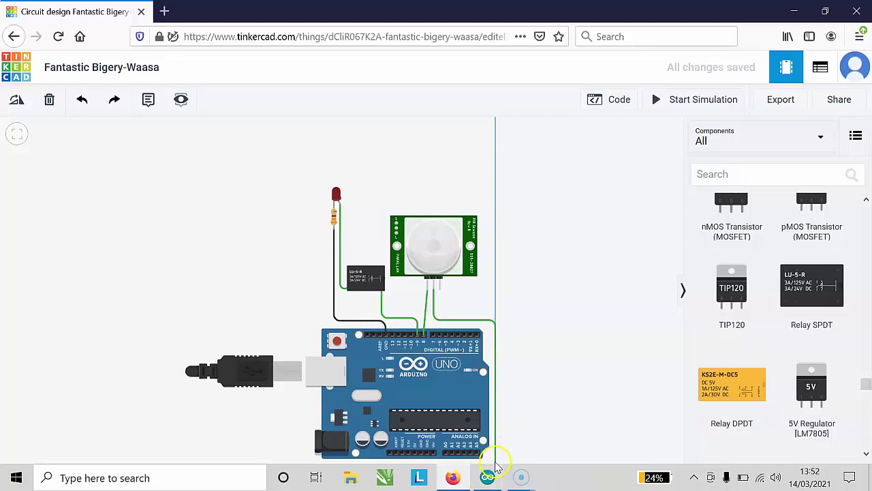
{"action": "left_click", "coordinate": [414, 455]}
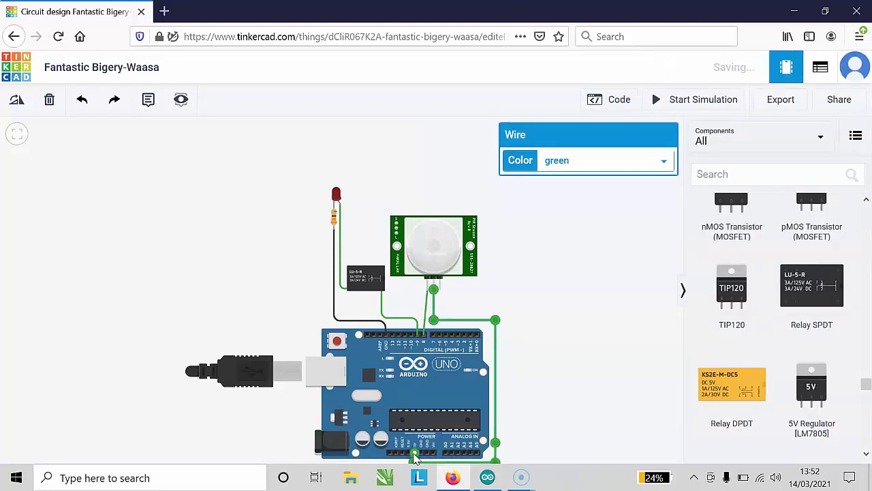
{"action": "left_click", "coordinate": [563, 161]}
{"action": "left_click", "coordinate": [561, 196]}
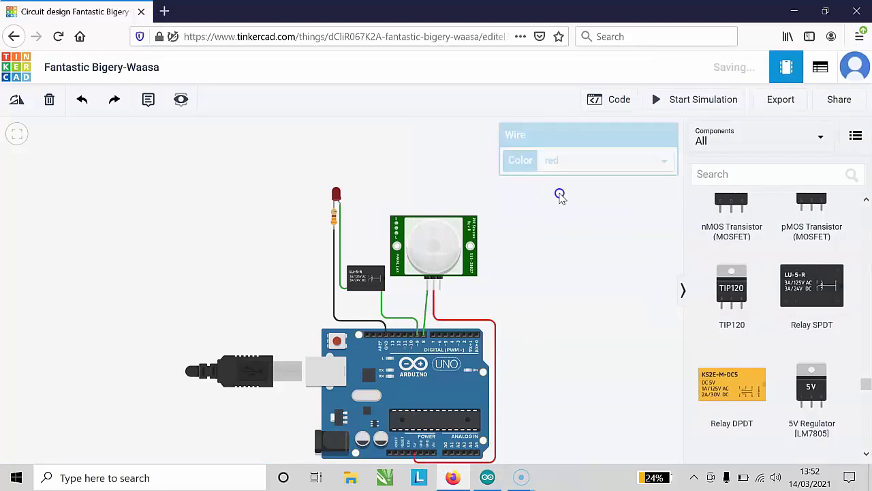
Wire the PIR sensor's right pin around the outside of the red wire to the GND pin beside 5V, and colour it black.
{"action": "left_click_drag", "start_coordinate": [536, 304], "coordinate": [533, 285]}
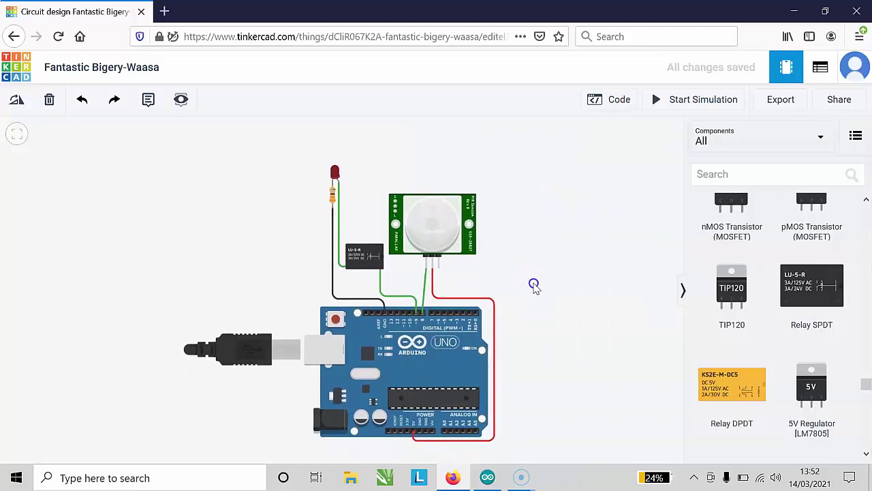
{"action": "left_click", "coordinate": [439, 267]}
{"action": "left_click", "coordinate": [509, 269]}
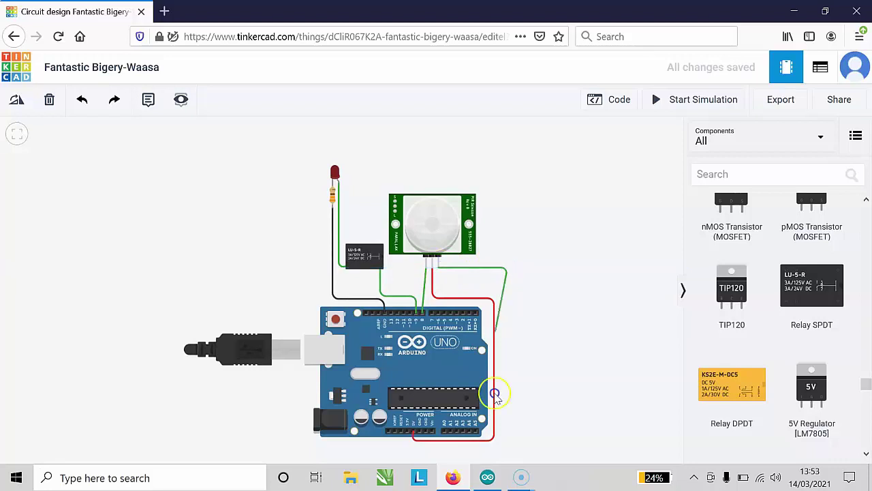
{"action": "left_click", "coordinate": [504, 445]}
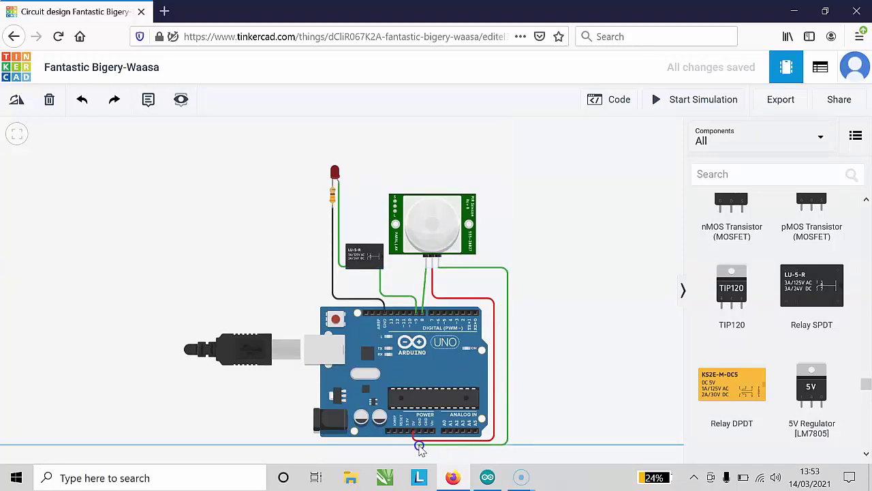
{"action": "left_click", "coordinate": [419, 431]}
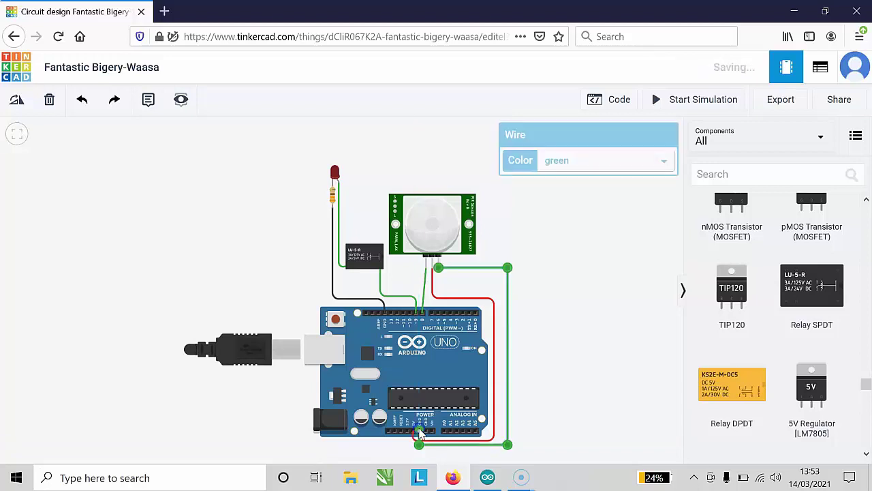
{"action": "left_click", "coordinate": [599, 158]}
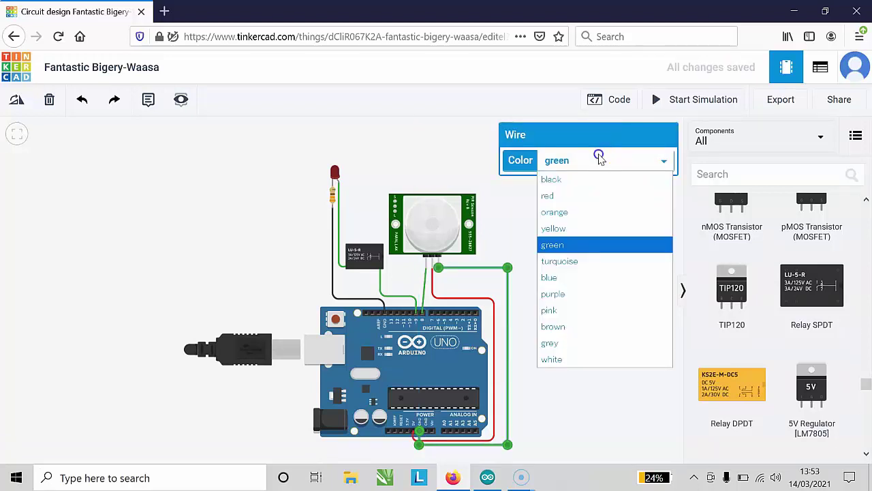
{"action": "left_click", "coordinate": [567, 180]}
{"action": "left_click", "coordinate": [558, 266]}
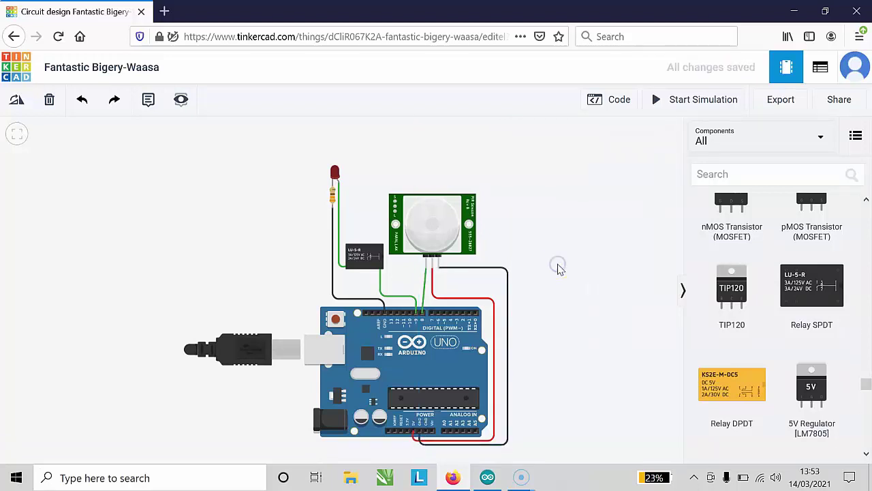
{"action": "left_click_drag", "start_coordinate": [558, 265], "coordinate": [573, 276]}
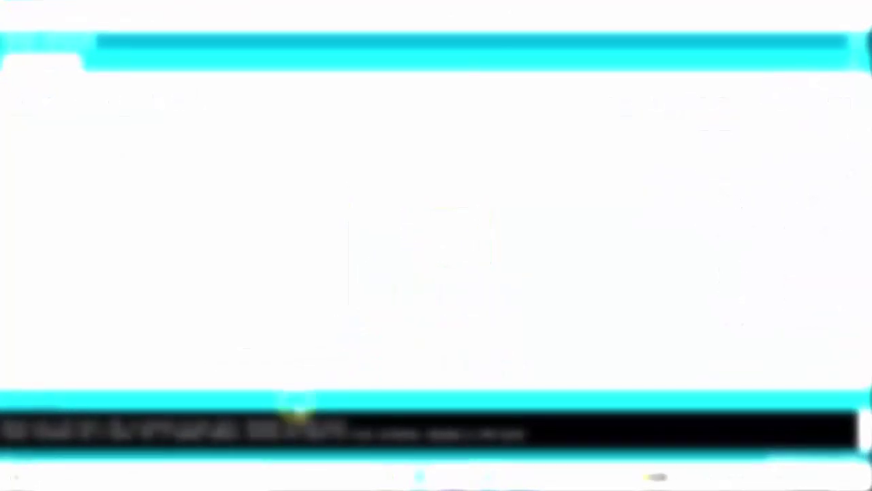
Switch to the Arduino IDE and copy the entire PIR lamp sketch.
{"action": "left_click", "coordinate": [95, 150]}
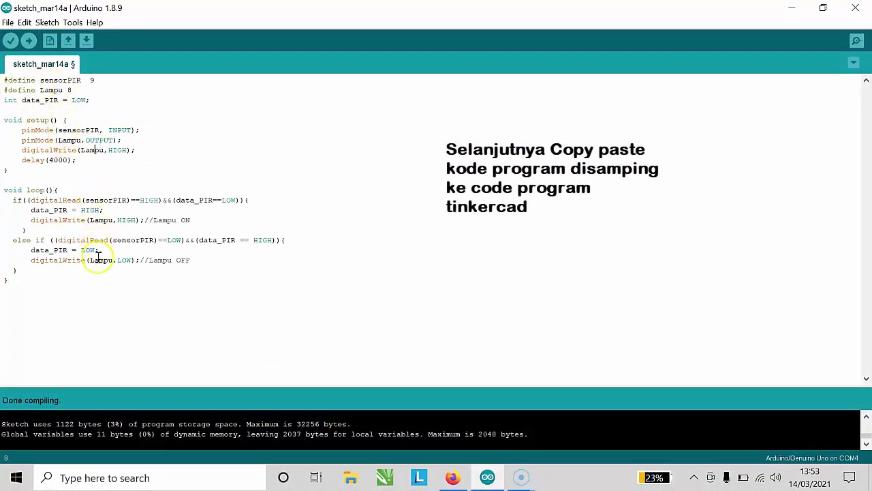
{"action": "left_click", "coordinate": [93, 291]}
{"action": "key", "text": "ctrl+a"}
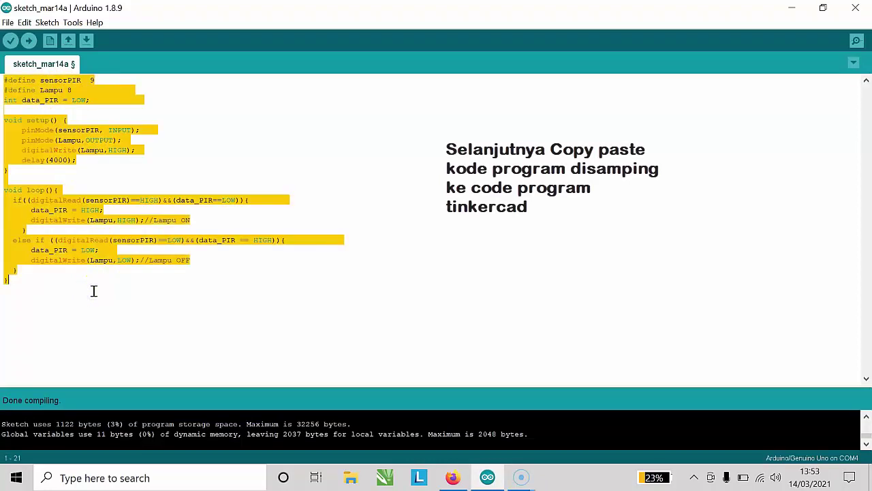
{"action": "right_click", "coordinate": [70, 253]}
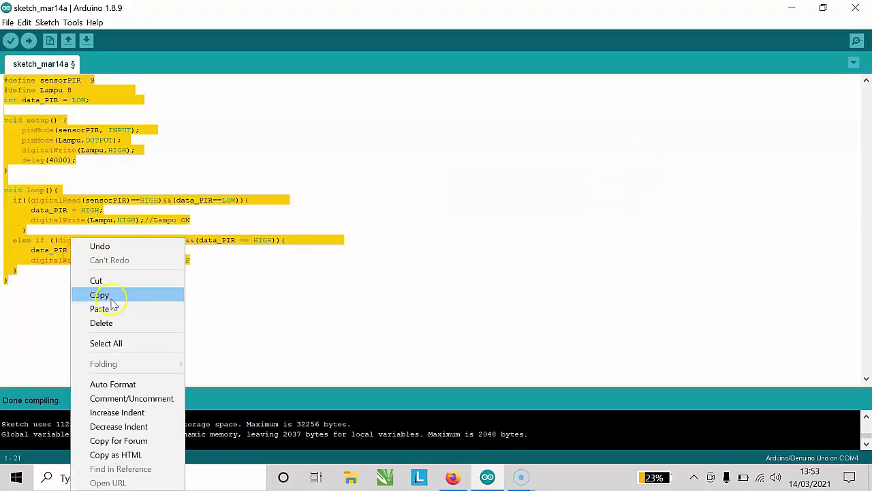
{"action": "left_click", "coordinate": [109, 296]}
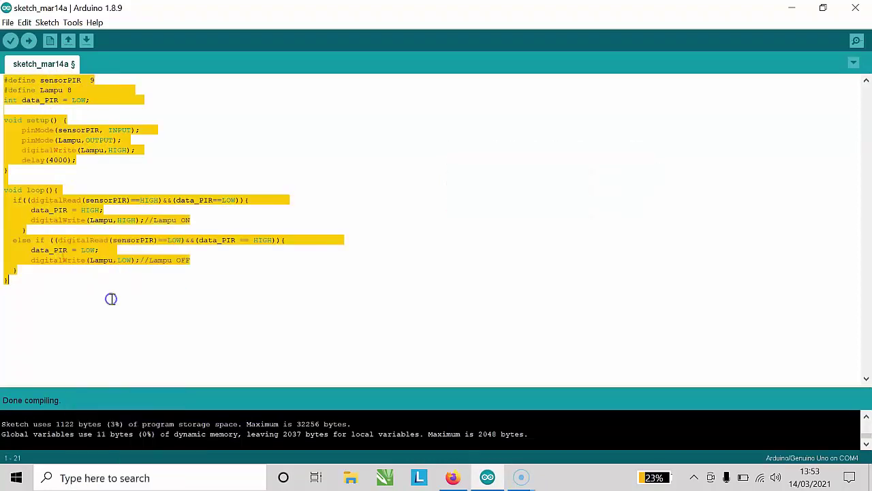
Switch back to Tinkercad in Firefox and show the Arduino's code in Text mode.
{"action": "left_click", "coordinate": [453, 477]}
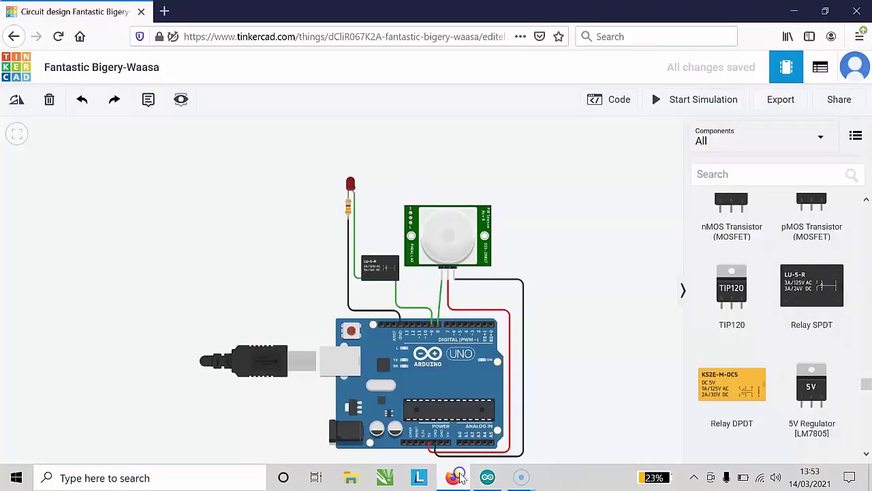
{"action": "left_click", "coordinate": [605, 103]}
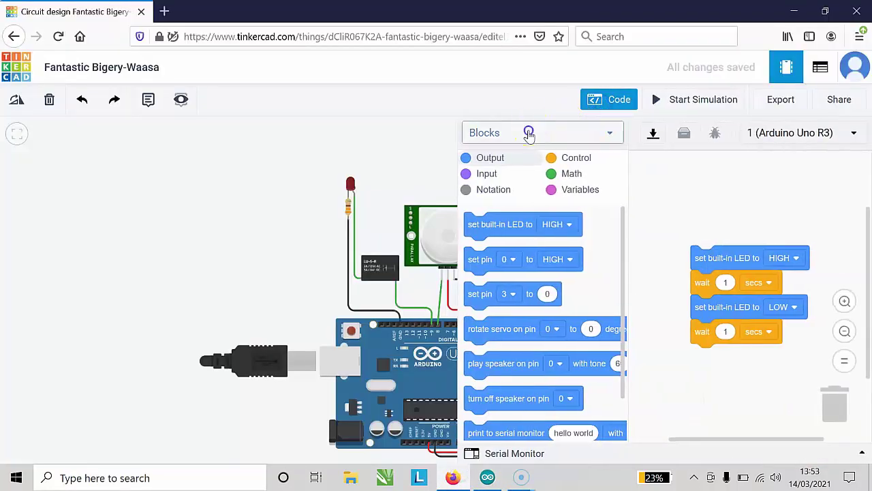
{"action": "left_click", "coordinate": [529, 133]}
{"action": "left_click", "coordinate": [491, 196]}
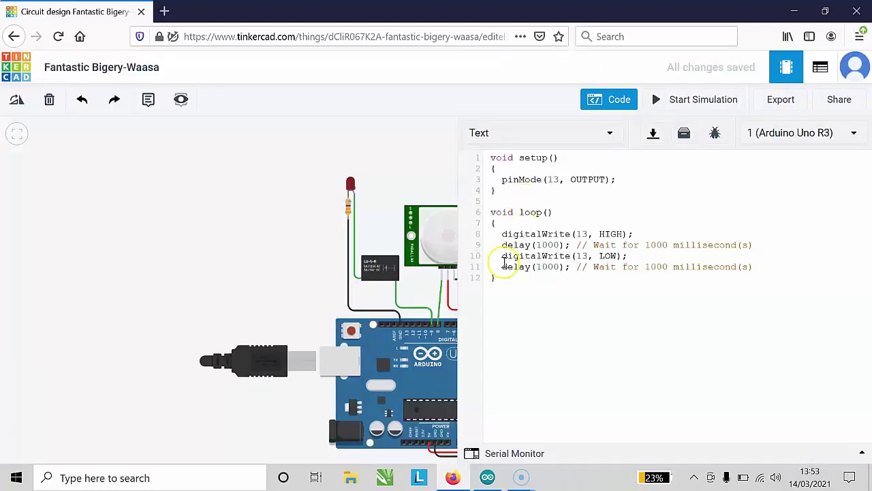
Replace all of the default blink code with the copied PIR lamp sketch.
{"action": "left_click_drag", "start_coordinate": [506, 284], "coordinate": [491, 156]}
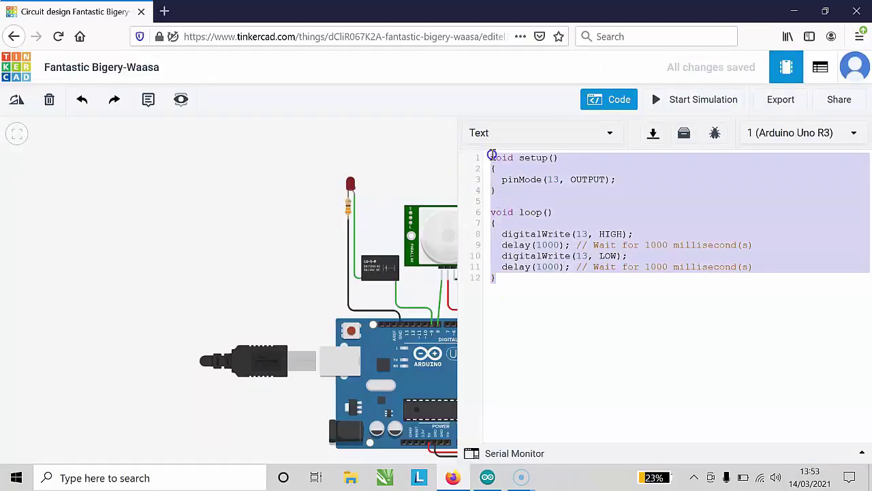
{"action": "right_click", "coordinate": [491, 155]}
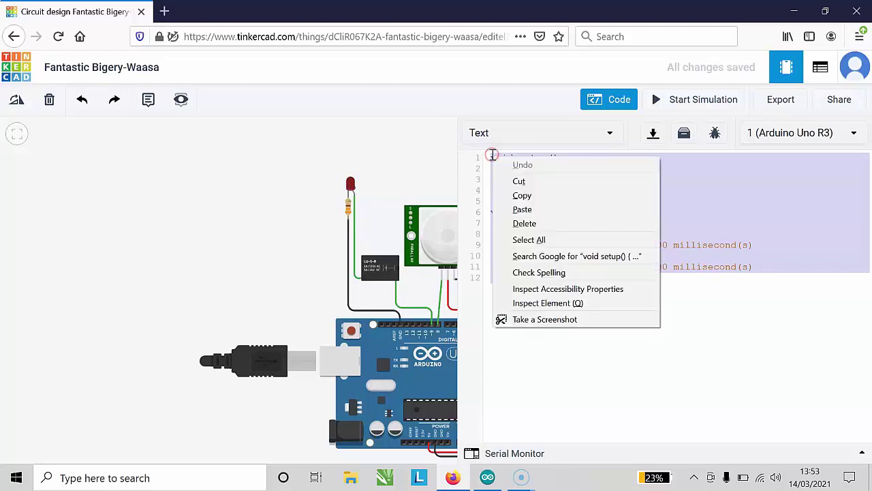
{"action": "left_click", "coordinate": [531, 223]}
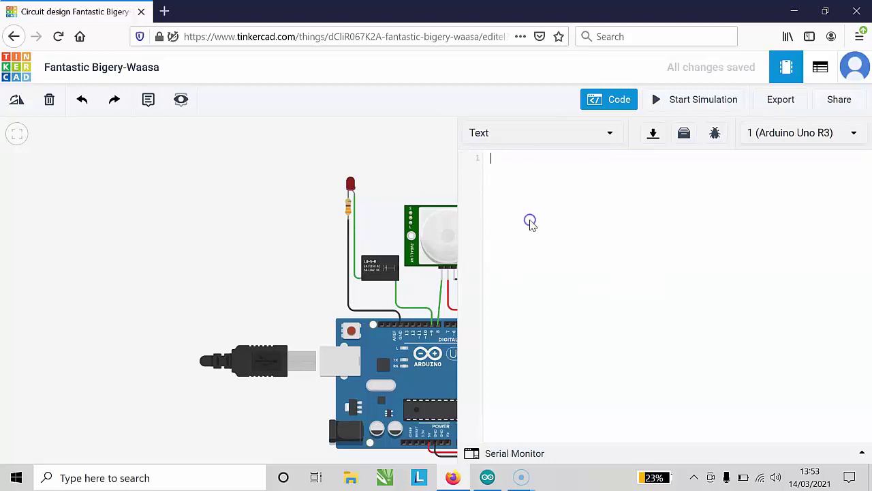
{"action": "right_click", "coordinate": [498, 158]}
{"action": "left_click", "coordinate": [527, 214]}
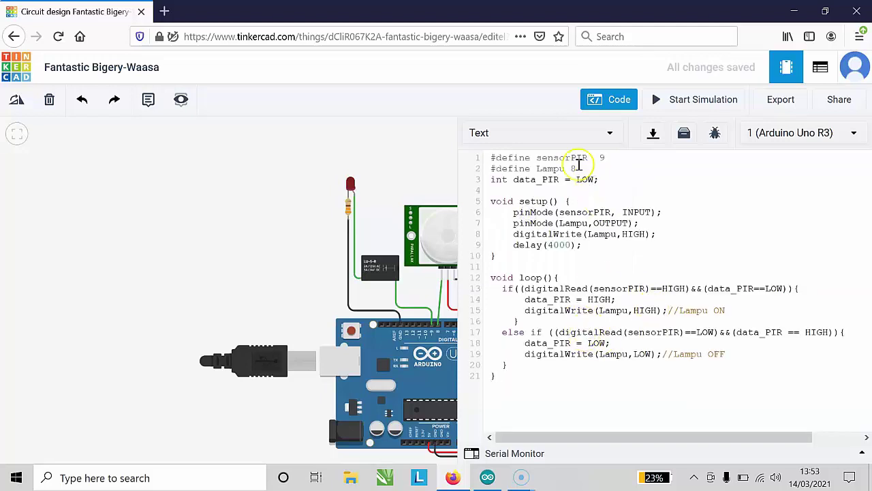
Change the pin definitions in the code so that sensorPIR is 8 and Lampu is 9.
{"action": "left_click_drag", "start_coordinate": [429, 177], "coordinate": [347, 181]}
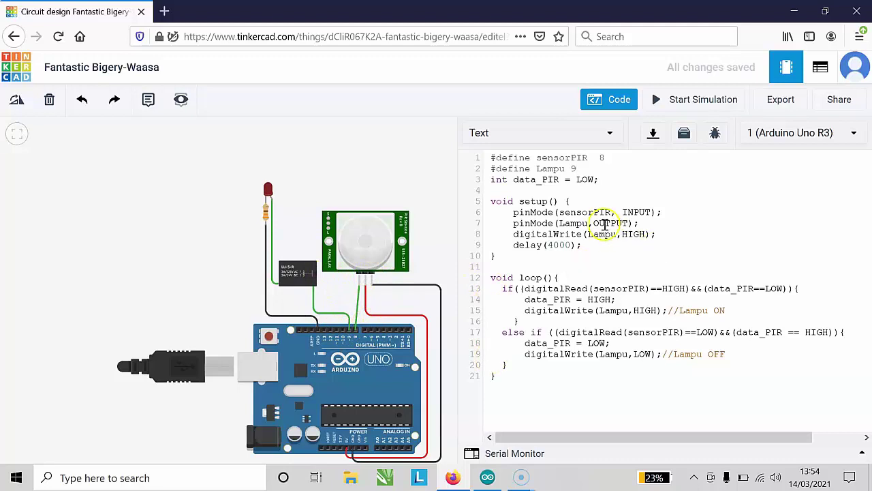
{"action": "left_click", "coordinate": [618, 276]}
Start the simulation and display the PIR sensor's detection area.
{"action": "left_click", "coordinate": [655, 102]}
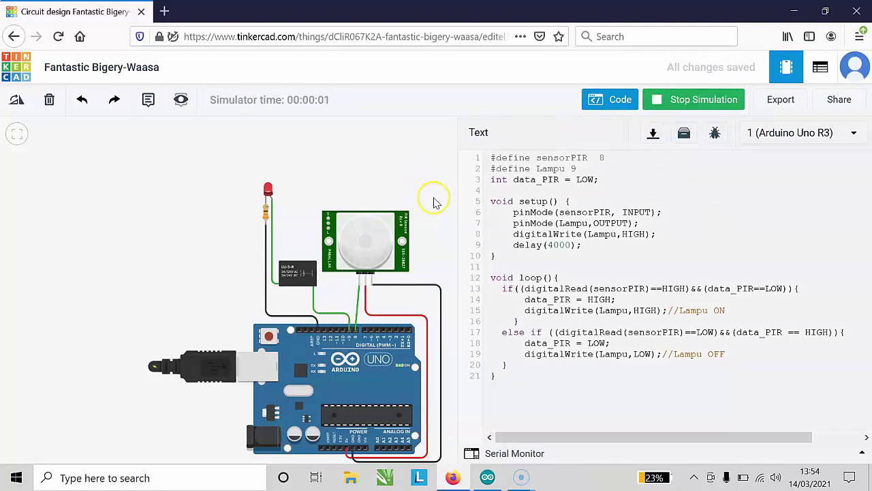
{"action": "left_click_drag", "start_coordinate": [432, 200], "coordinate": [433, 278]}
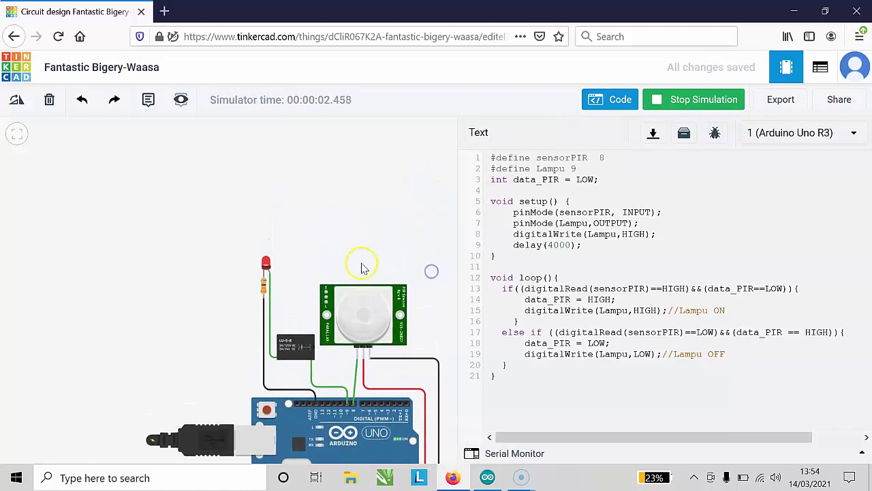
{"action": "left_click", "coordinate": [365, 317]}
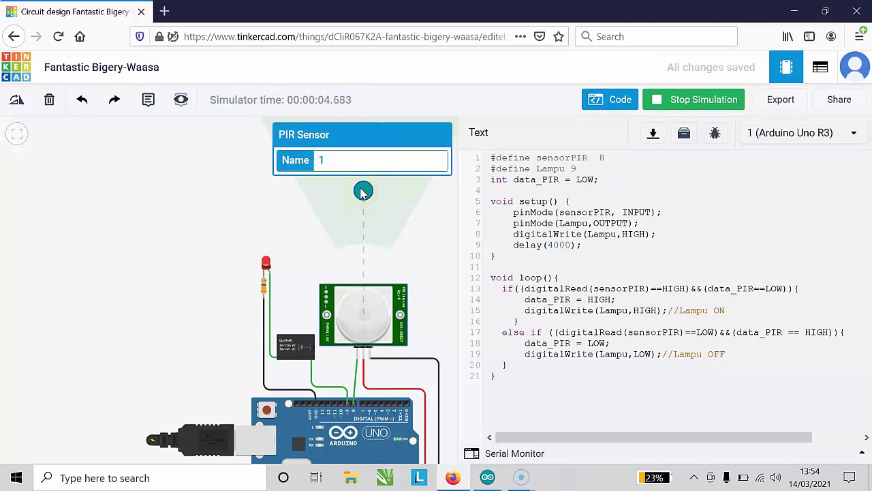
Test the LED by moving the motion target inside the detection area, out to the left, back inside and out to the right.
{"action": "left_click_drag", "start_coordinate": [362, 192], "coordinate": [329, 188]}
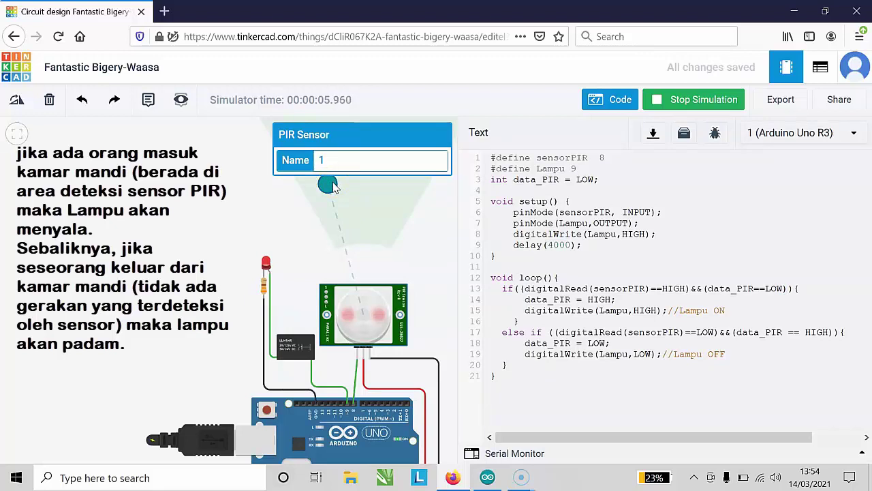
{"action": "left_click_drag", "start_coordinate": [333, 188], "coordinate": [294, 214]}
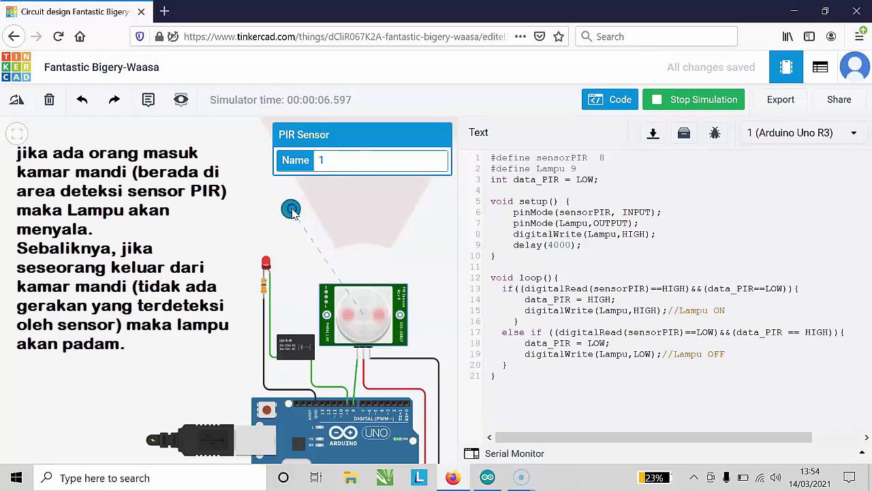
{"action": "left_click_drag", "start_coordinate": [292, 213], "coordinate": [294, 211]}
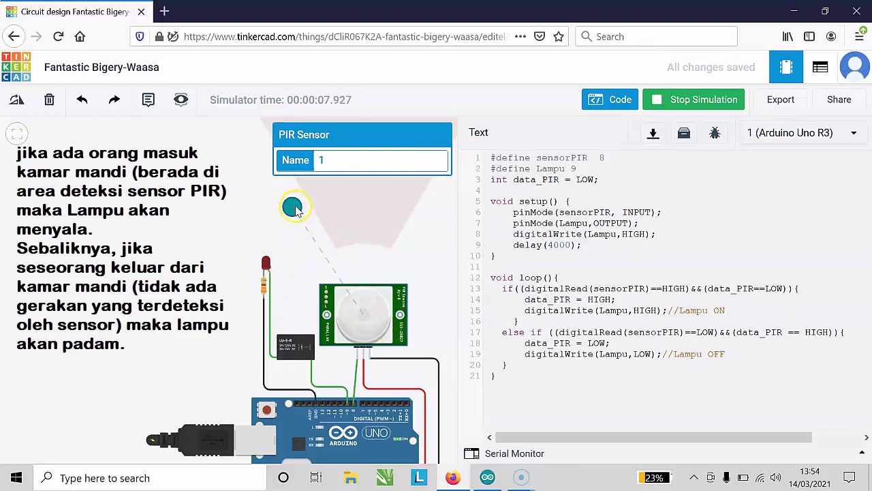
{"action": "left_click_drag", "start_coordinate": [293, 208], "coordinate": [373, 195]}
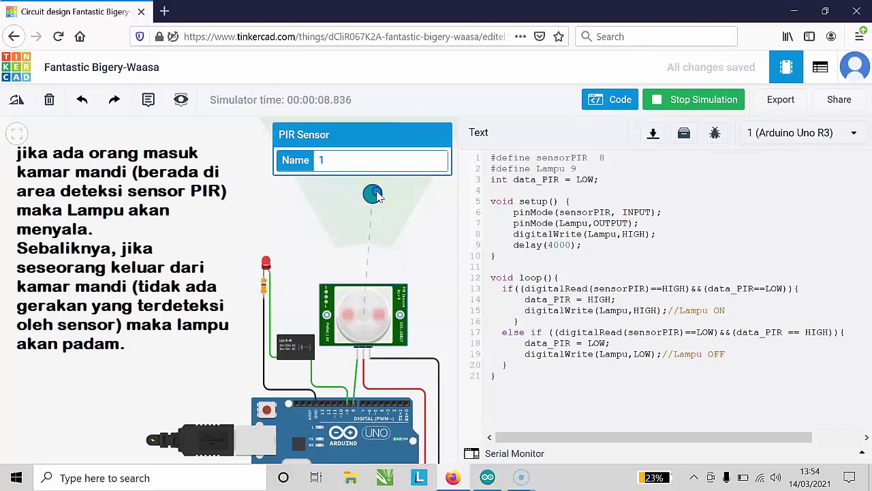
{"action": "left_click_drag", "start_coordinate": [378, 196], "coordinate": [432, 210]}
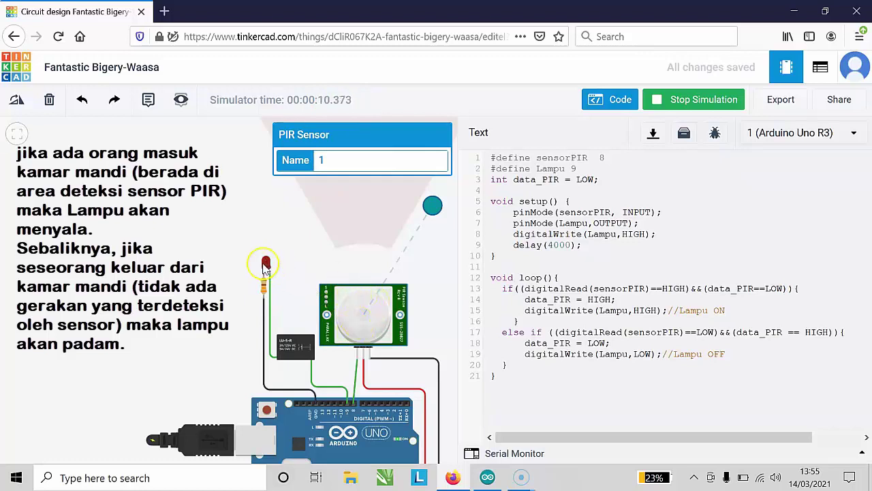
{"action": "left_click", "coordinate": [261, 216]}
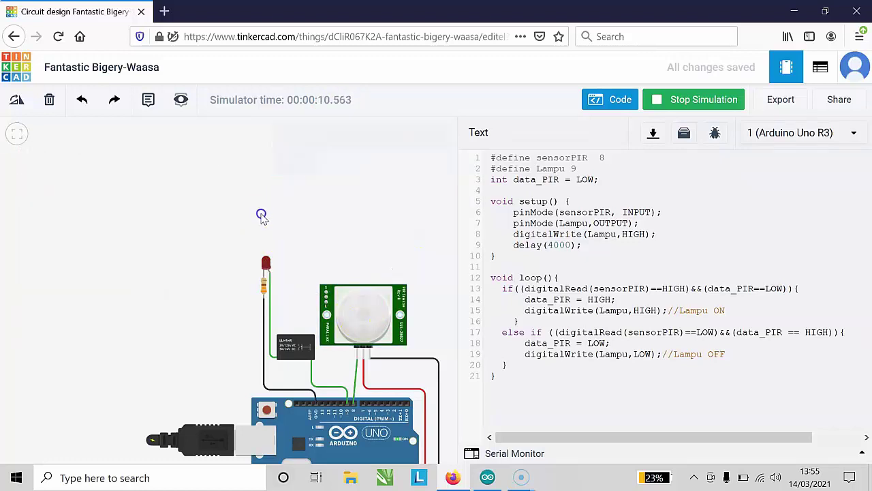
Redisplay the PIR sensor's detection area and test the LED by moving the motion target to its far edge, out beyond the upper-left corner and back inside.
{"action": "left_click_drag", "start_coordinate": [261, 216], "coordinate": [246, 313]}
{"action": "left_click", "coordinate": [334, 411]}
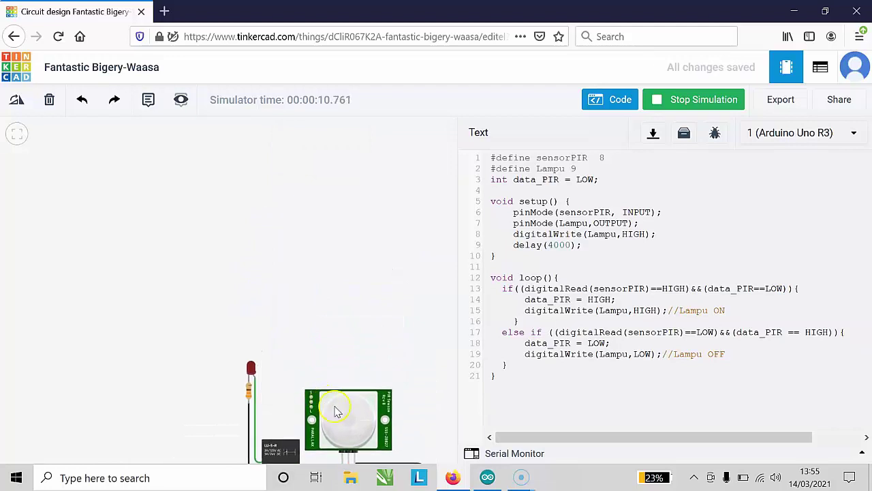
{"action": "left_click", "coordinate": [335, 411]}
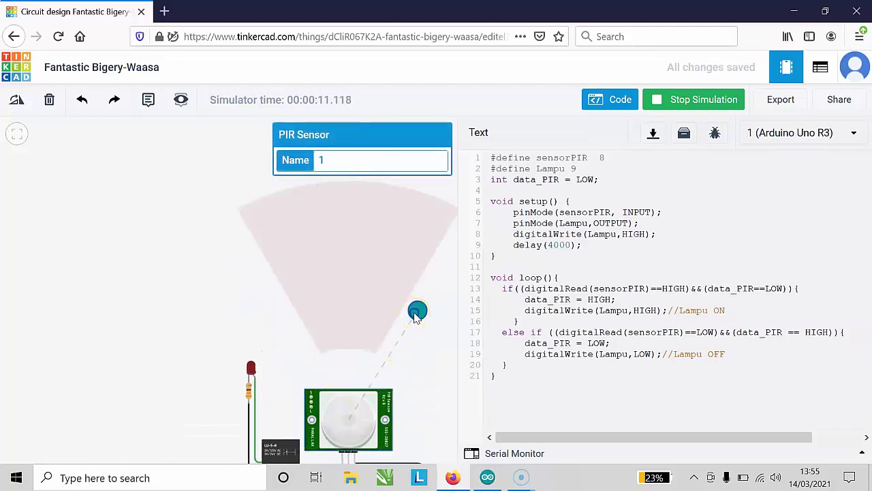
{"action": "left_click_drag", "start_coordinate": [416, 317], "coordinate": [348, 195]}
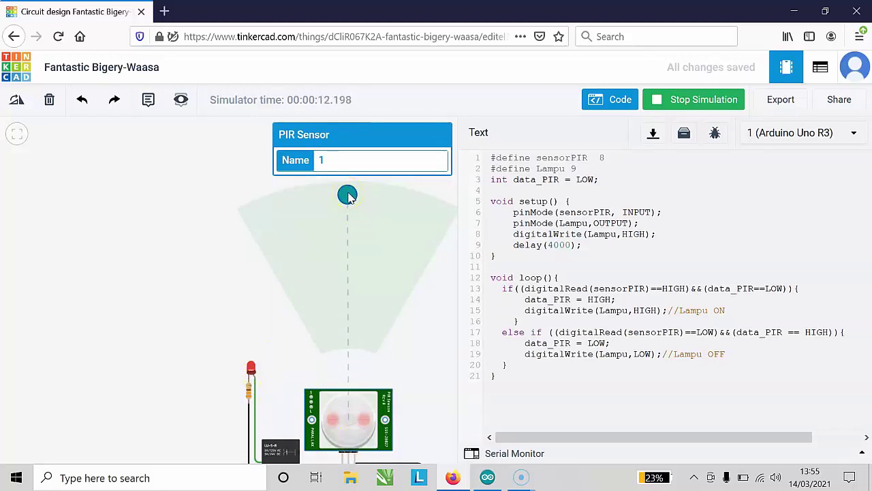
{"action": "left_click_drag", "start_coordinate": [348, 195], "coordinate": [258, 170]}
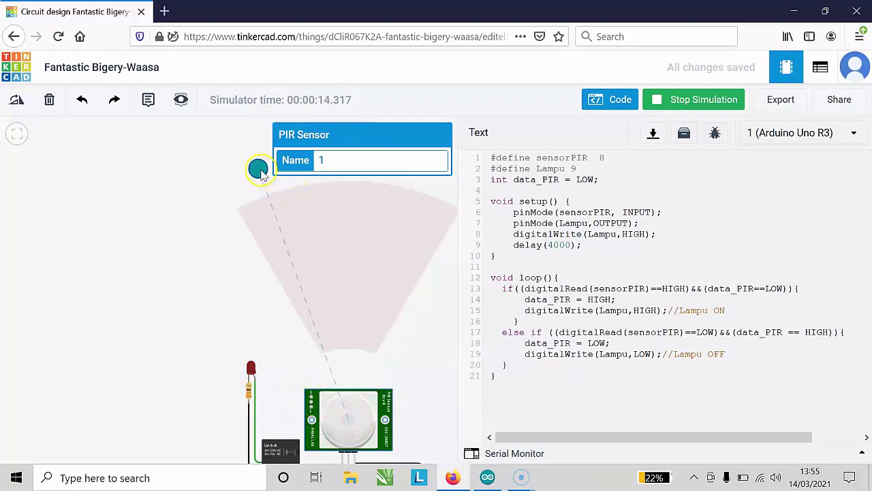
{"action": "left_click_drag", "start_coordinate": [262, 174], "coordinate": [350, 233]}
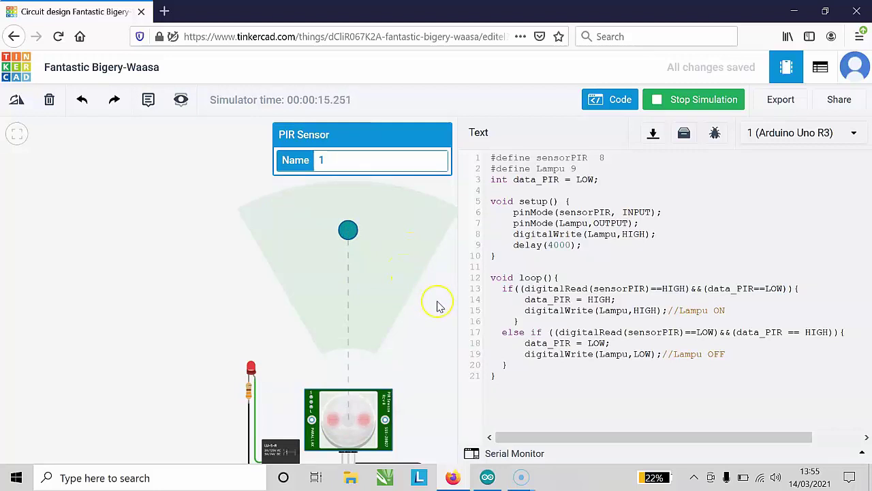
Stop the simulation, close the code editor and fit the whole circuit in the workplane.
{"action": "left_click", "coordinate": [662, 101]}
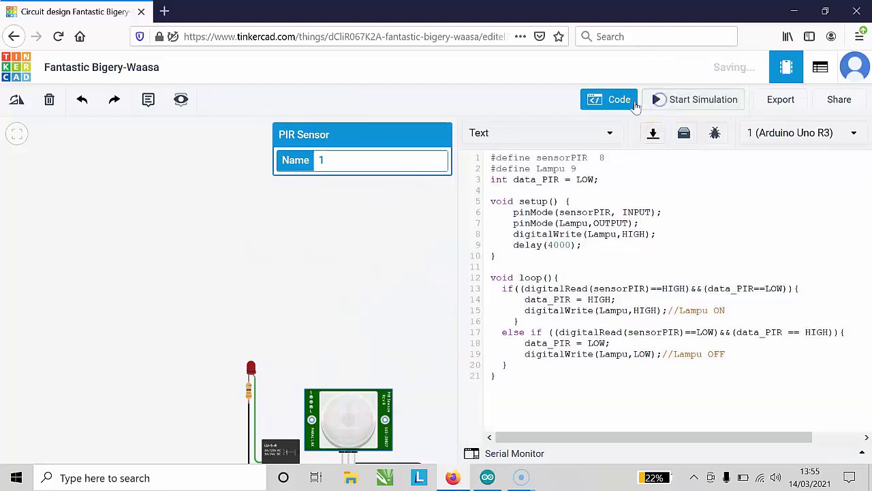
{"action": "left_click", "coordinate": [619, 100]}
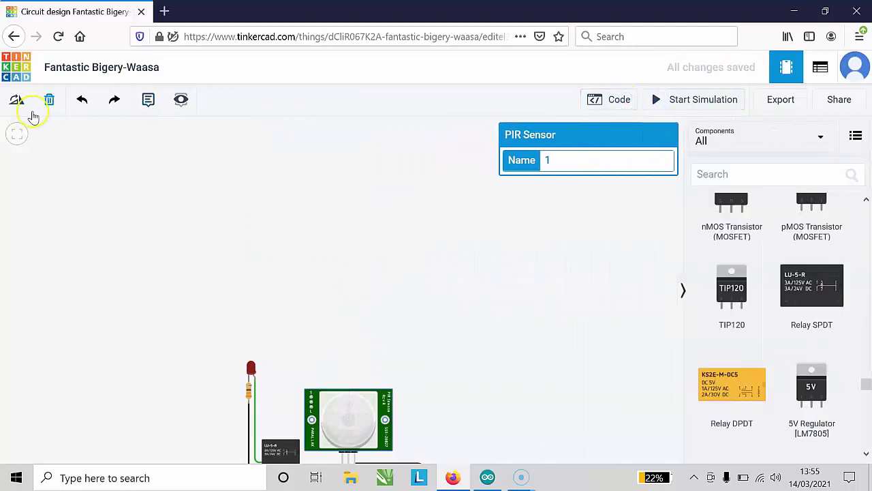
{"action": "left_click", "coordinate": [18, 135]}
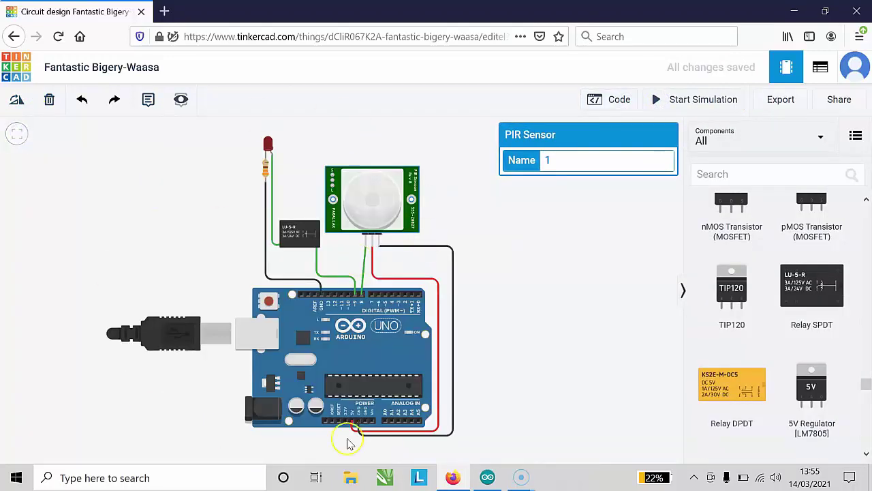